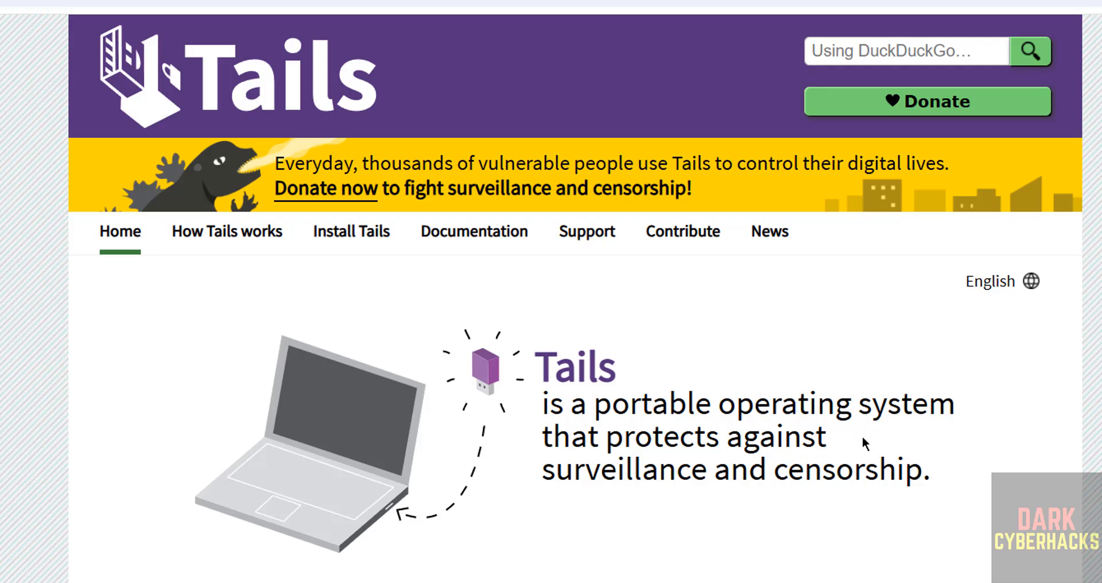
Look over the Tails home page and open the page with the installation options.
{"action": "scroll", "coordinate": [809, 459], "scroll_direction": "down", "scroll_amount": 5}
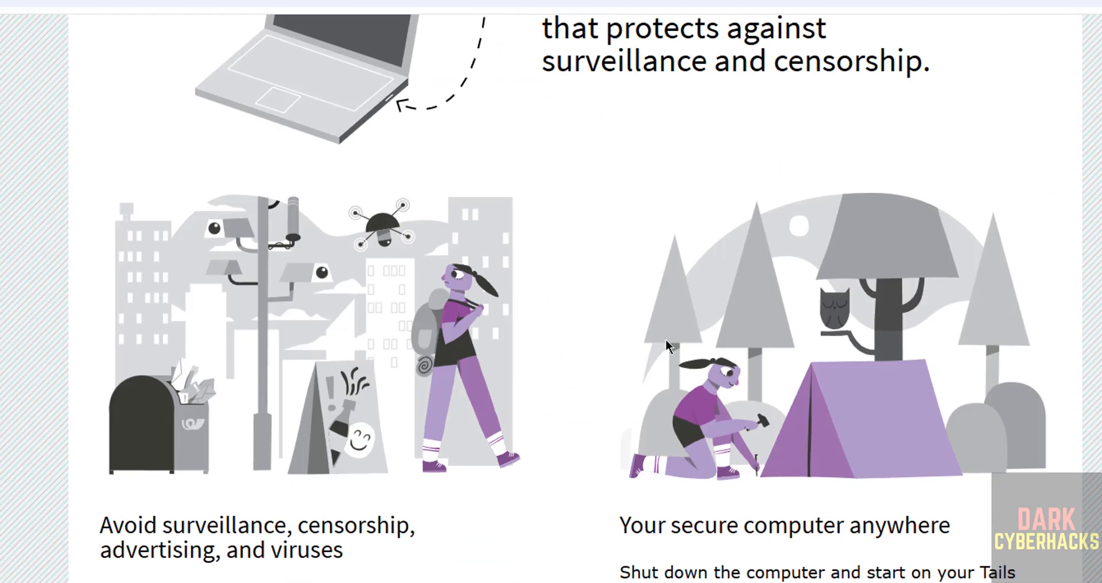
{"action": "scroll", "coordinate": [666, 339], "scroll_direction": "up", "scroll_amount": 5}
{"action": "left_click", "coordinate": [352, 233]}
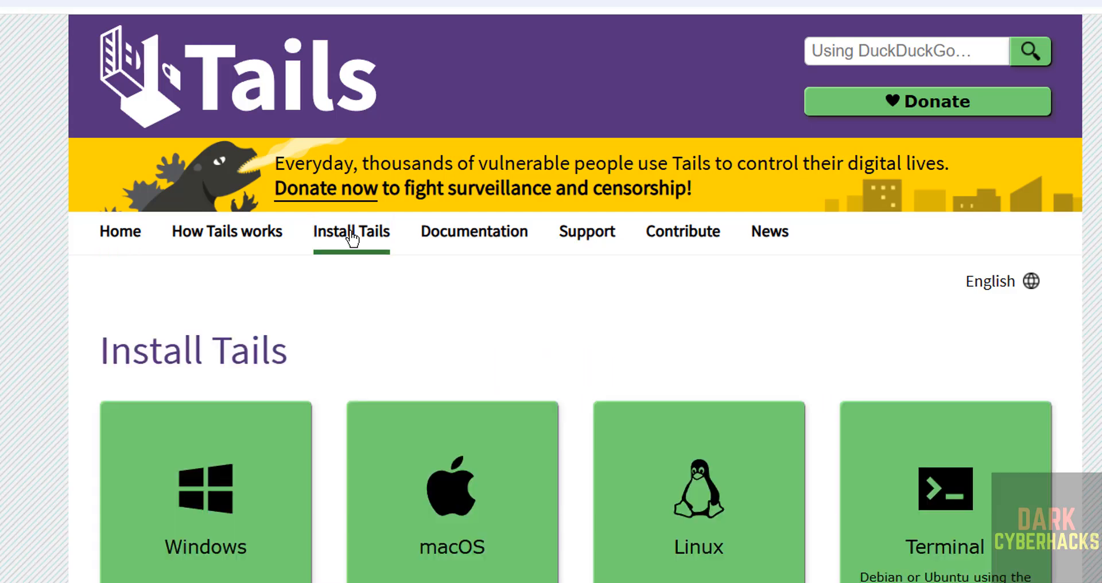
Open the Burning a Tails DVD option and start downloading the Tails 6.10 ISO image.
{"action": "scroll", "coordinate": [346, 363], "scroll_direction": "down", "scroll_amount": 5}
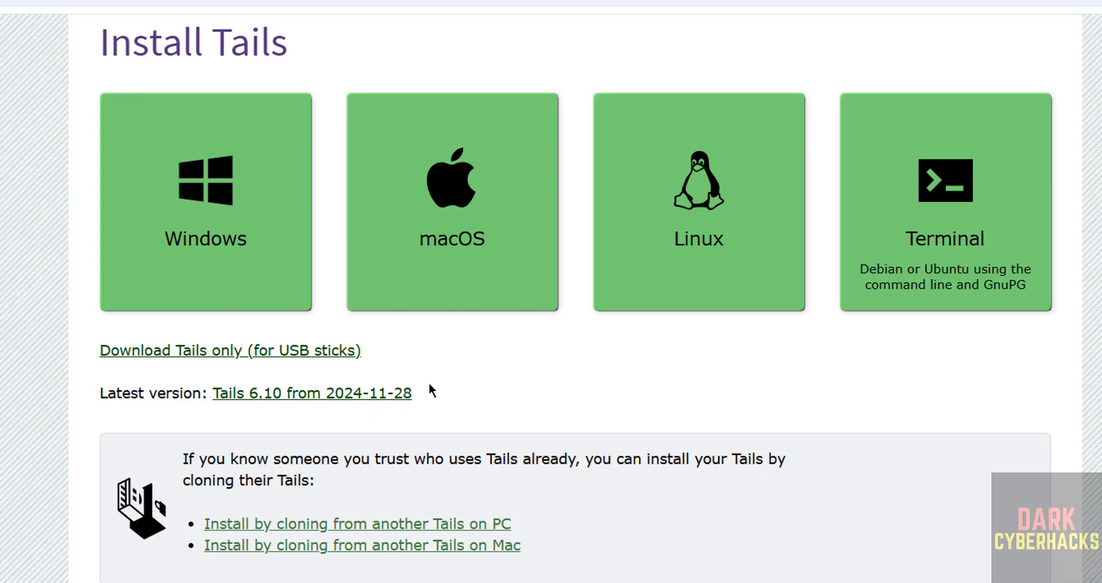
{"action": "scroll", "coordinate": [447, 379], "scroll_direction": "down", "scroll_amount": 10}
{"action": "scroll", "coordinate": [277, 379], "scroll_direction": "up", "scroll_amount": 3}
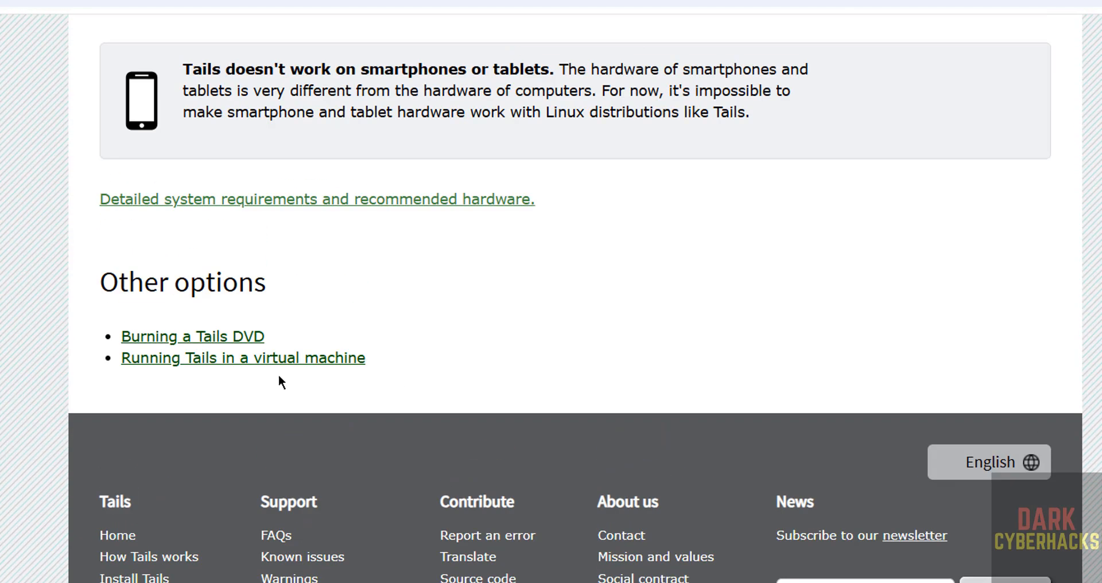
{"action": "left_click", "coordinate": [170, 340]}
{"action": "scroll", "coordinate": [166, 356], "scroll_direction": "down", "scroll_amount": 3}
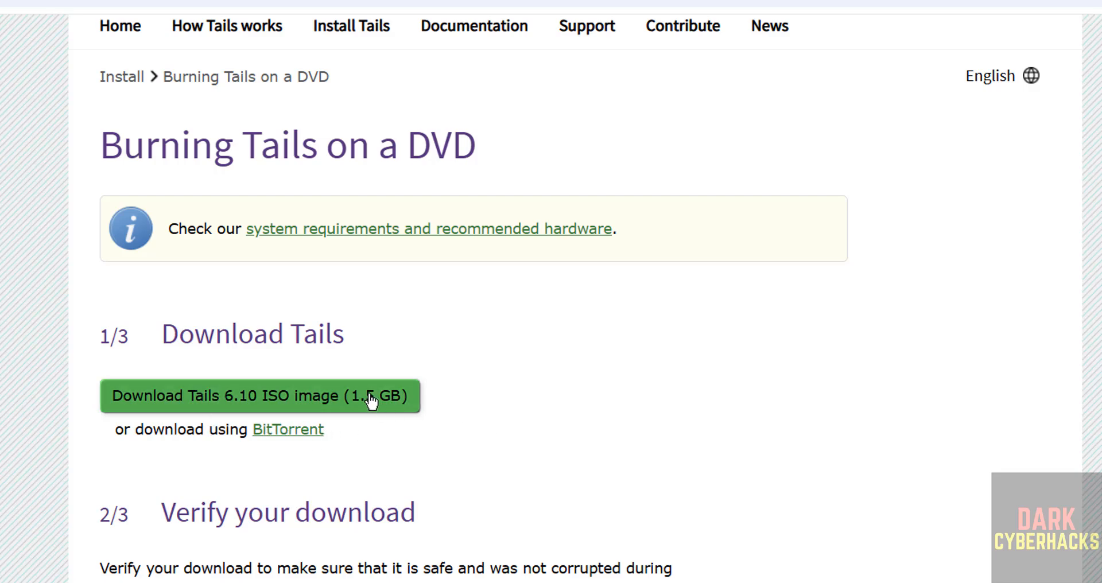
{"action": "left_click", "coordinate": [320, 404]}
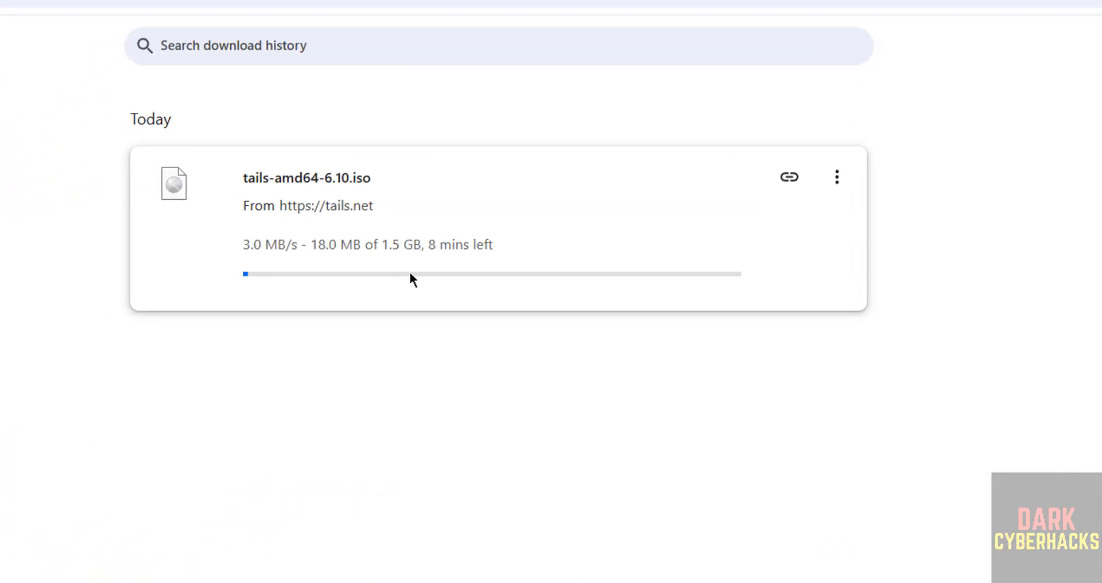
Cancel the tails-amd64-6.10.iso download and remove its entry from the download history.
{"action": "left_click", "coordinate": [826, 183]}
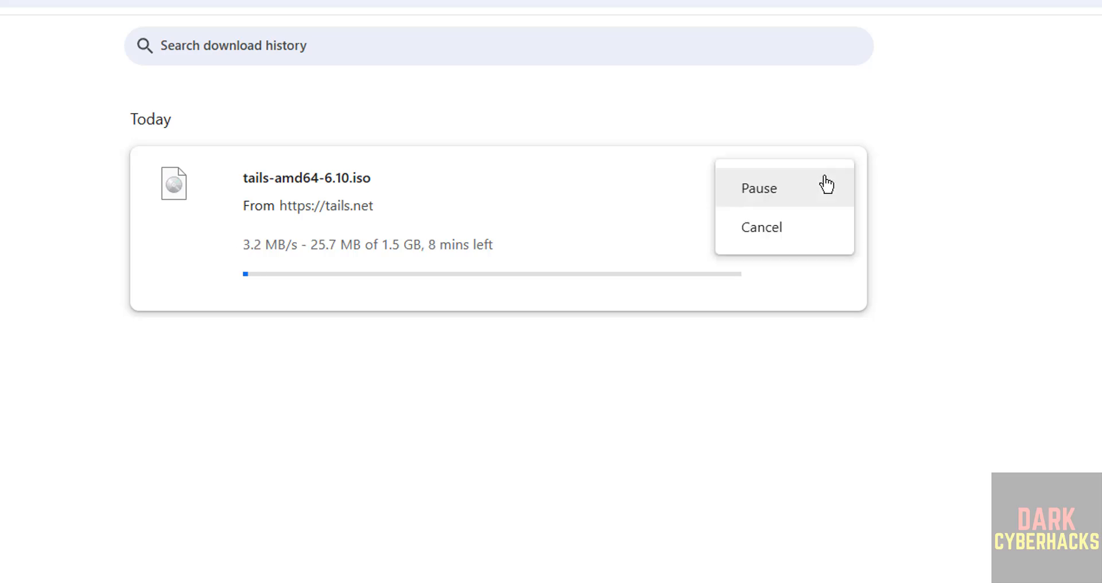
{"action": "left_click", "coordinate": [775, 224]}
{"action": "left_click", "coordinate": [835, 179]}
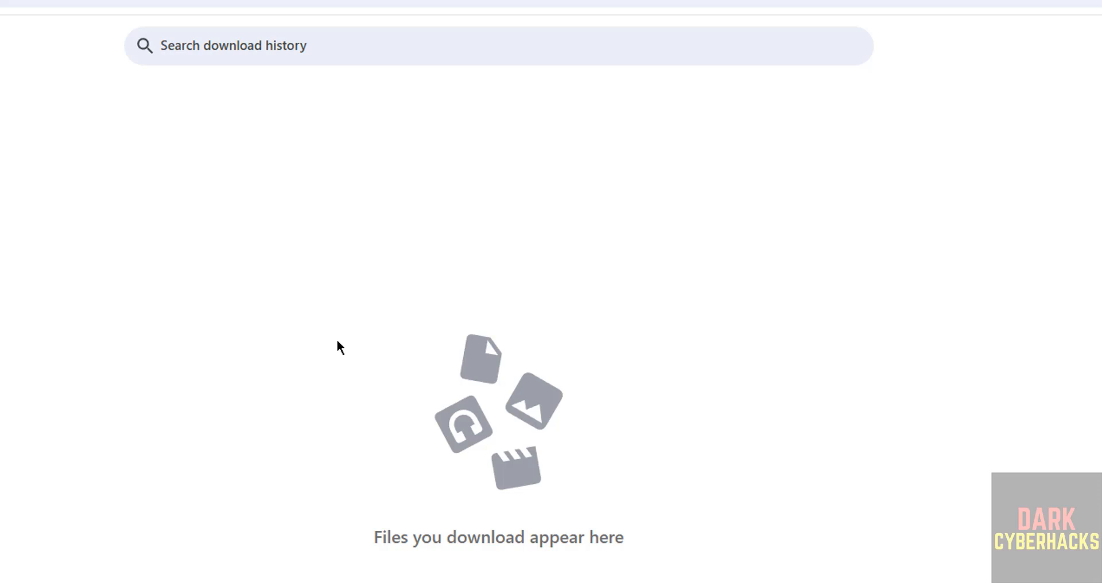
Switch to VMware Workstation and start creating a new virtual machine with the Typical configuration.
{"action": "key", "text": "super"}
{"action": "type", "text": "vmwar"}
{"action": "key", "text": "Return"}
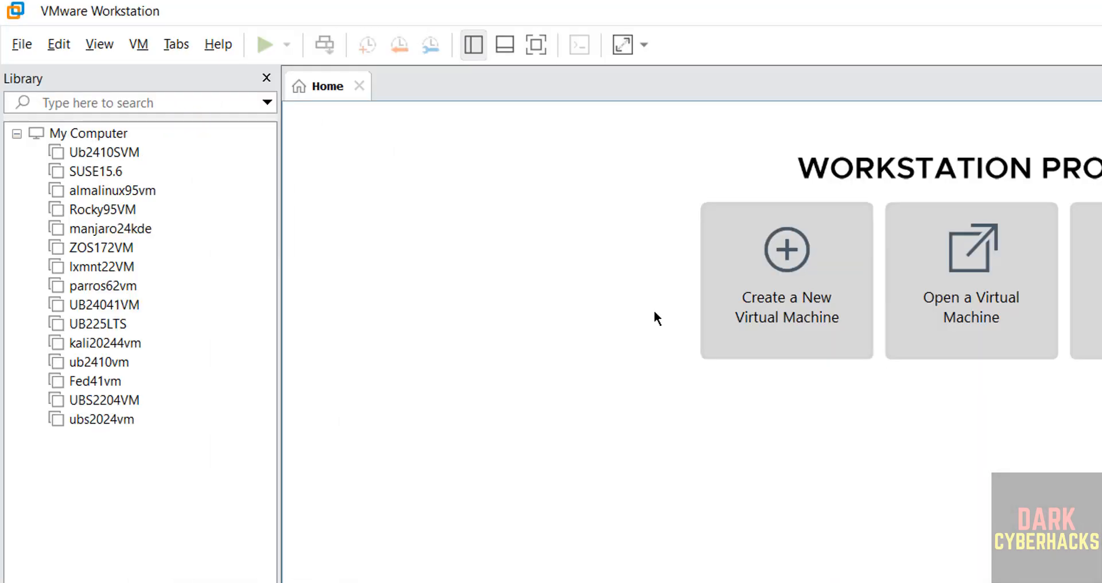
{"action": "left_click", "coordinate": [776, 342]}
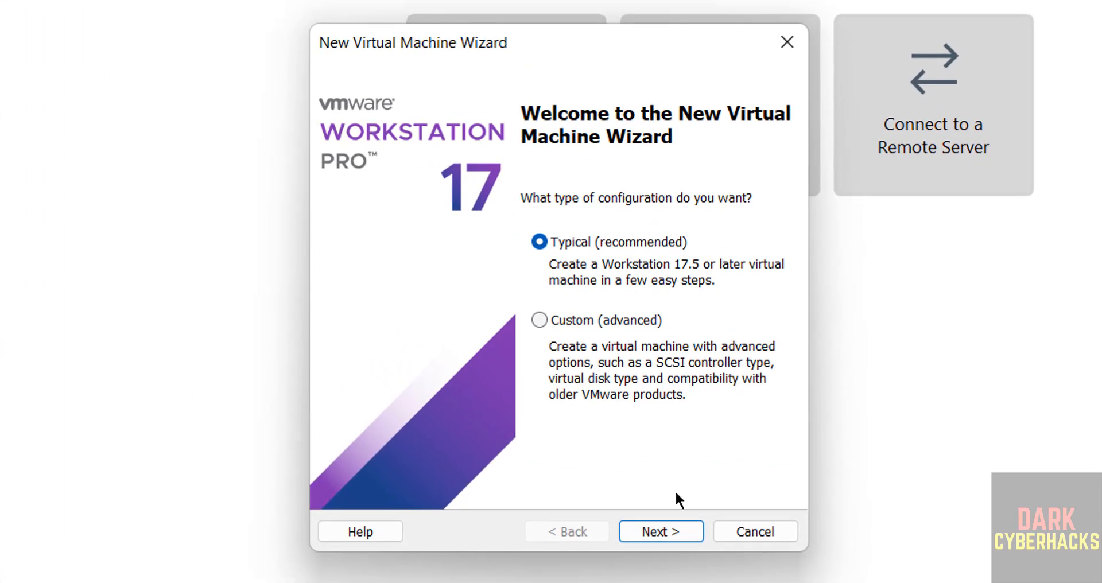
{"action": "left_click", "coordinate": [676, 531]}
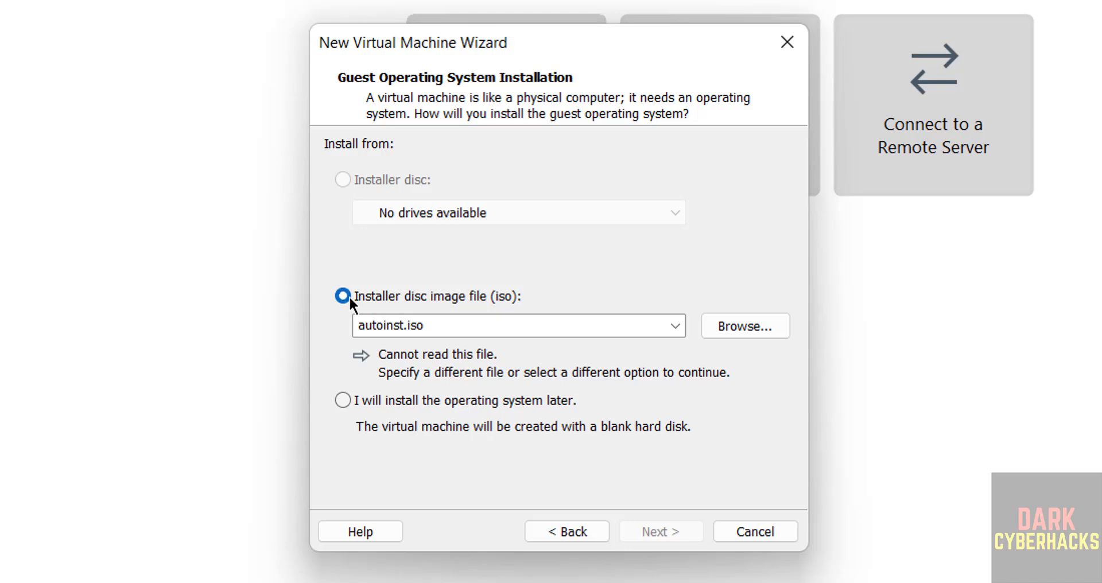
Use tails-amd64-6.10.iso from the ISO folder on drive E as installer image, with Linux, Ubuntu 64-bit as guest system.
{"action": "left_click", "coordinate": [751, 324]}
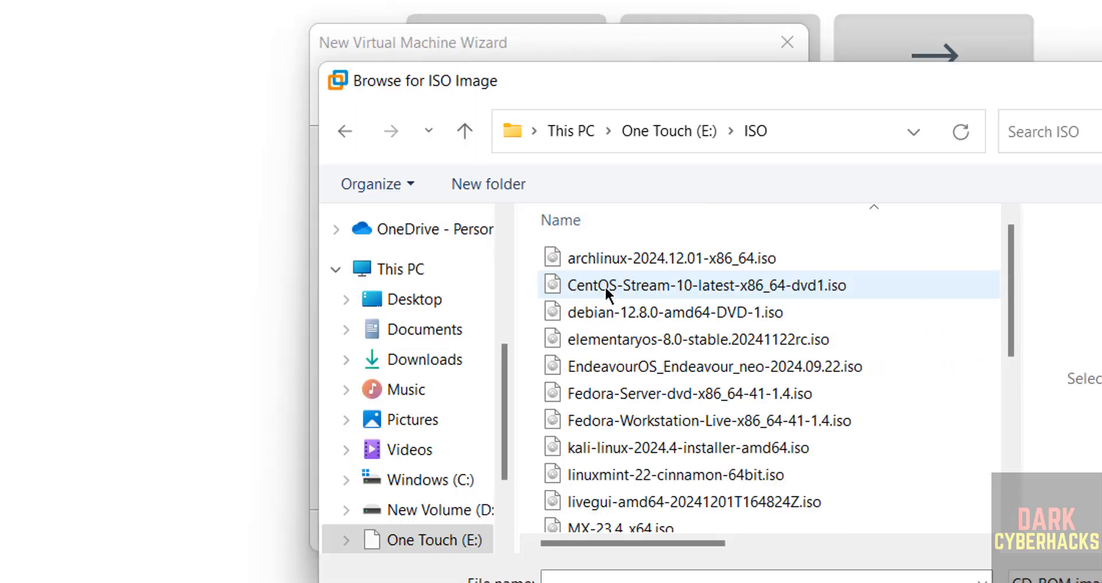
{"action": "scroll", "coordinate": [625, 373], "scroll_direction": "down", "scroll_amount": 3}
{"action": "left_click", "coordinate": [618, 467]}
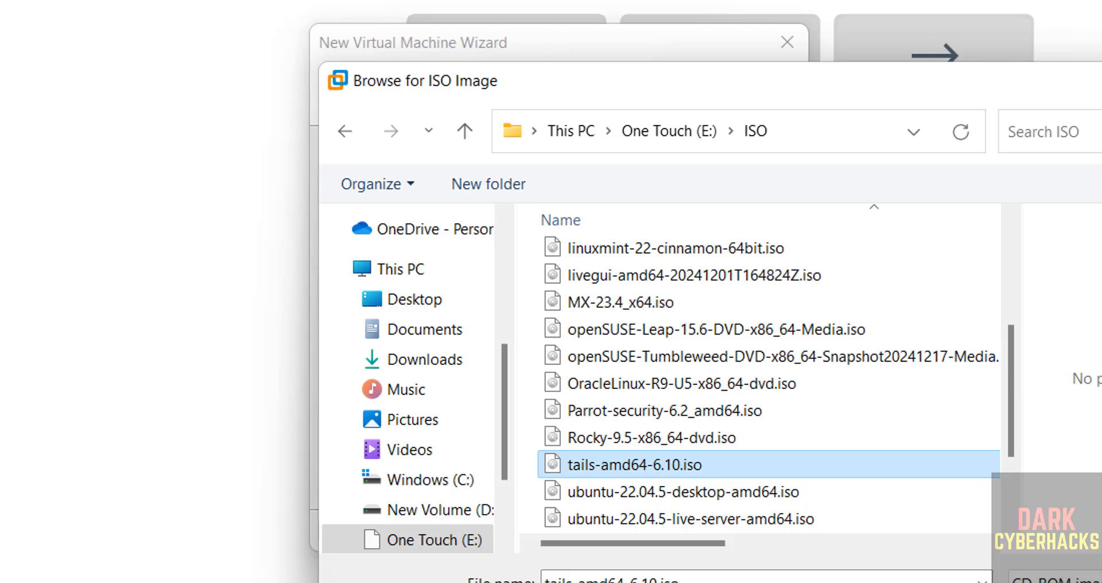
{"action": "key", "text": "Return"}
{"action": "left_click", "coordinate": [652, 531]}
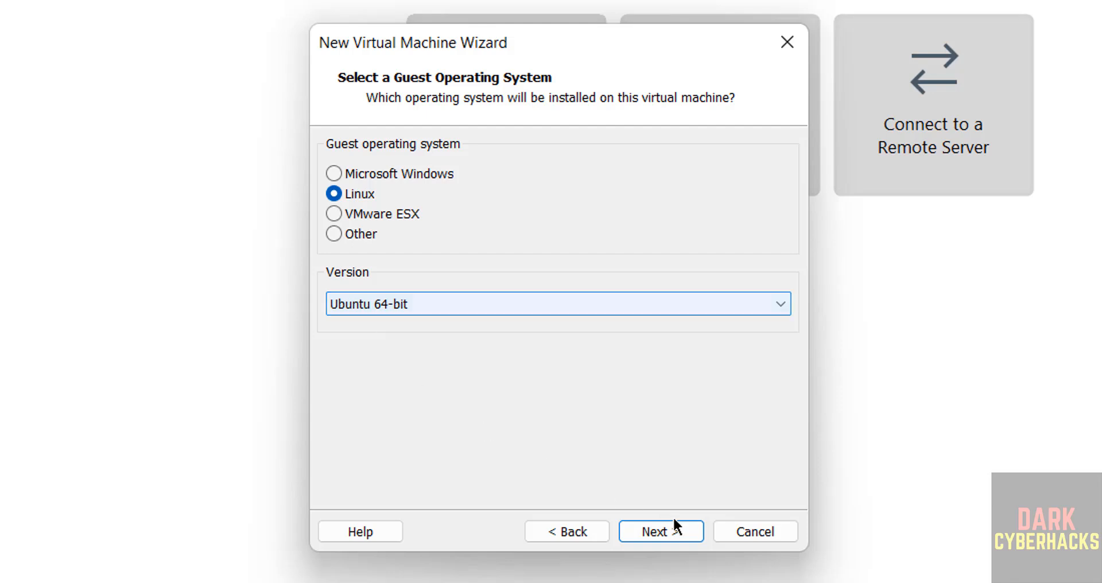
{"action": "left_click", "coordinate": [683, 532]}
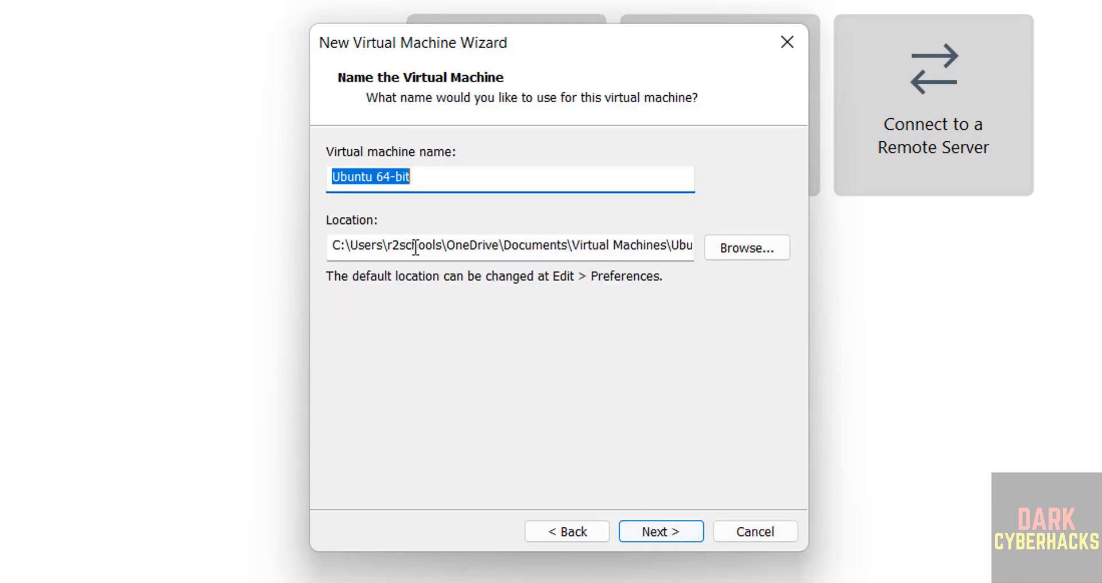
Name the virtual machine Tails610VM.
{"action": "type", "text": "T"}
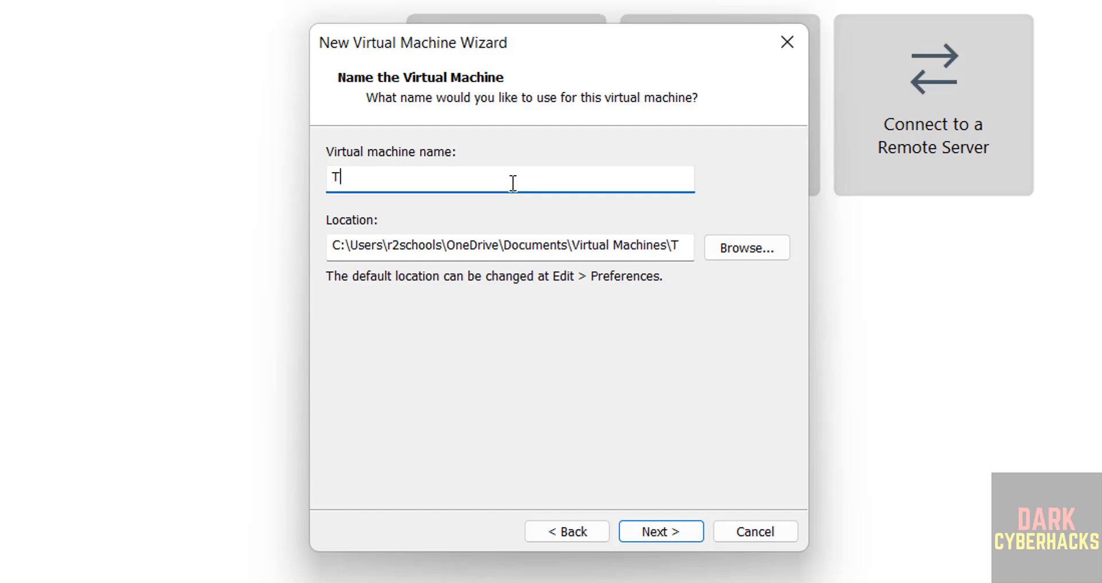
{"action": "type", "text": "ails610VM"}
{"action": "double_click", "coordinate": [512, 183]}
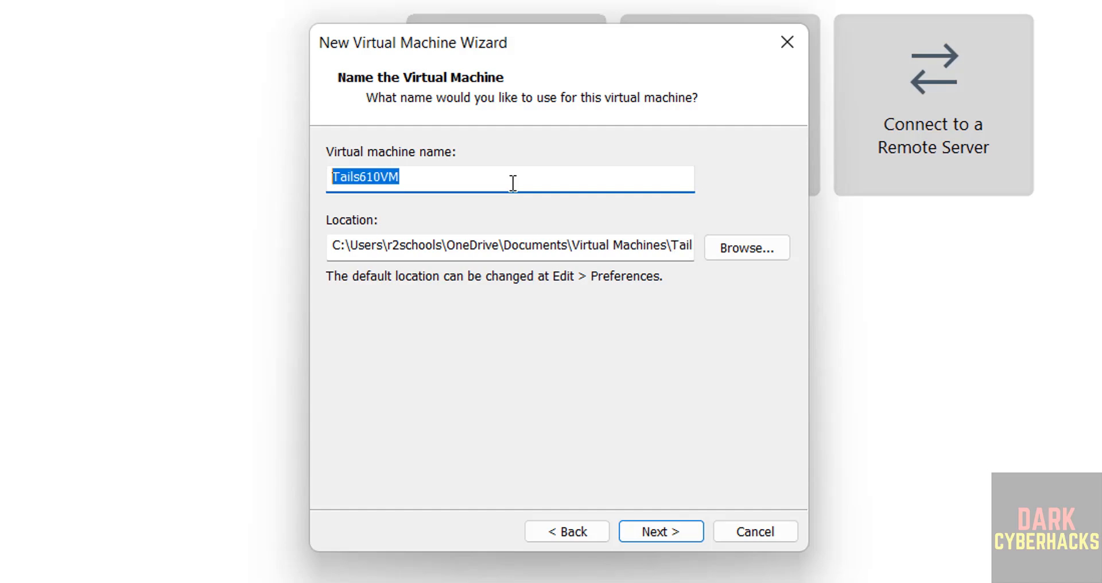
Store the virtual machine in a new folder named Tails610VM inside the VMS folder on drive E.
{"action": "left_click", "coordinate": [745, 249]}
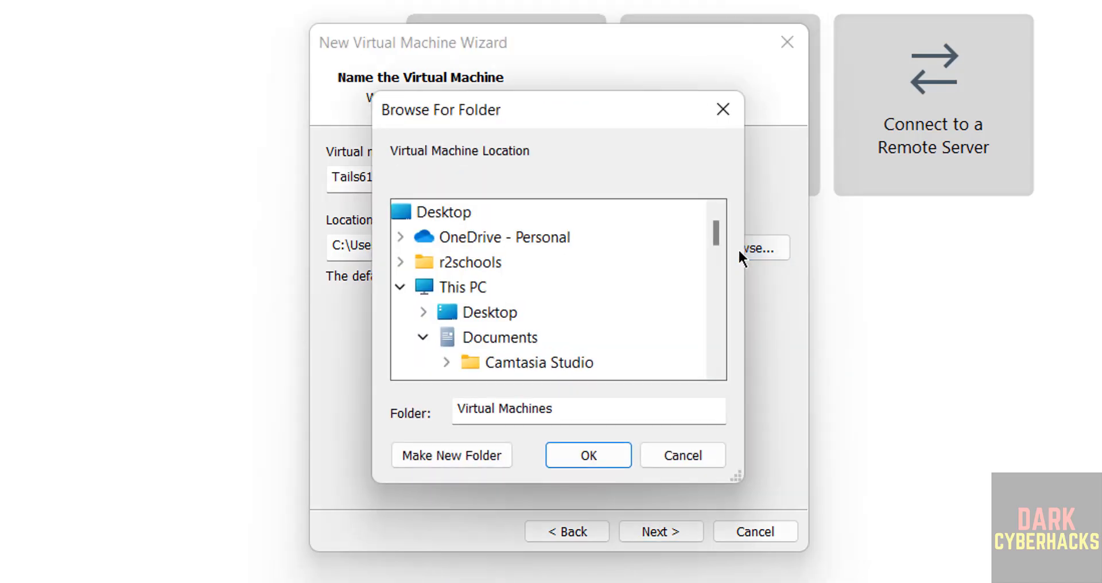
{"action": "left_click", "coordinate": [665, 451]}
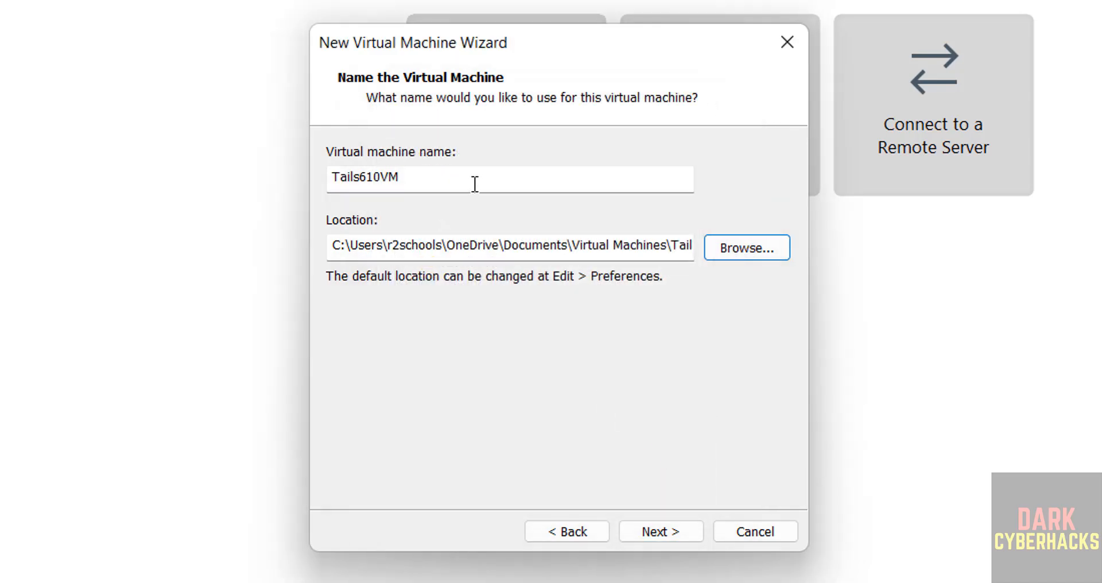
{"action": "left_click", "coordinate": [740, 248]}
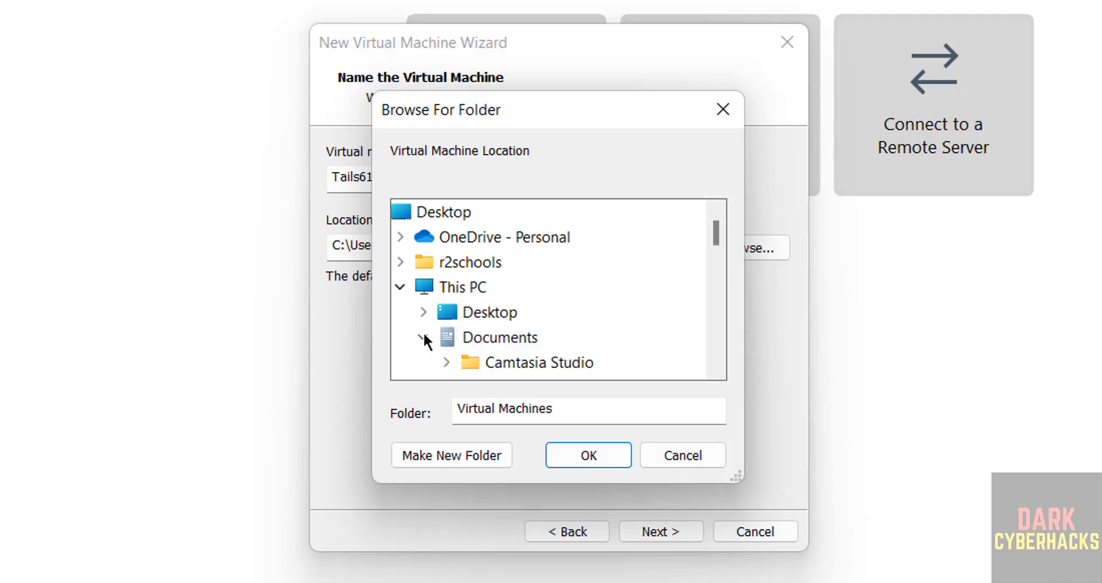
{"action": "left_click", "coordinate": [423, 337]}
{"action": "scroll", "coordinate": [445, 309], "scroll_direction": "down", "scroll_amount": 3}
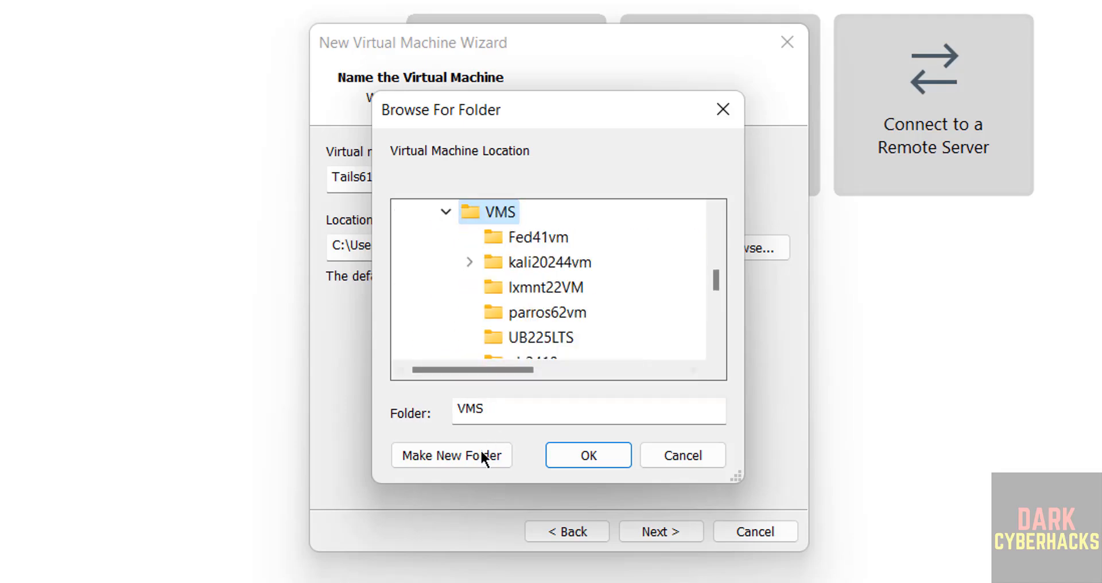
{"action": "left_click", "coordinate": [487, 455]}
{"action": "type", "text": "Tails610VM"}
{"action": "key", "text": "Escape"}
{"action": "left_click", "coordinate": [586, 455]}
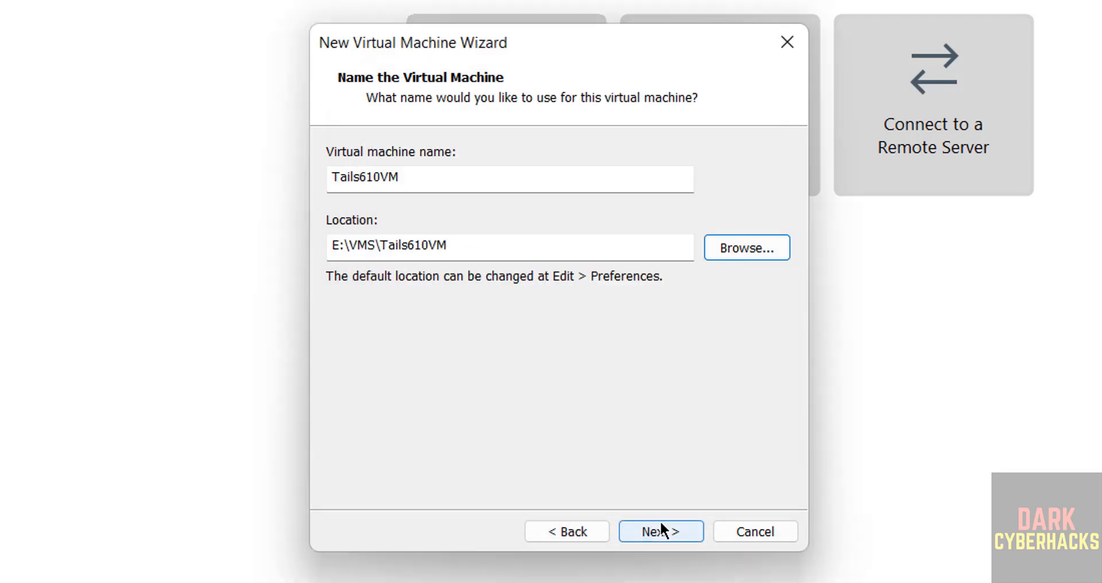
{"action": "left_click", "coordinate": [660, 529]}
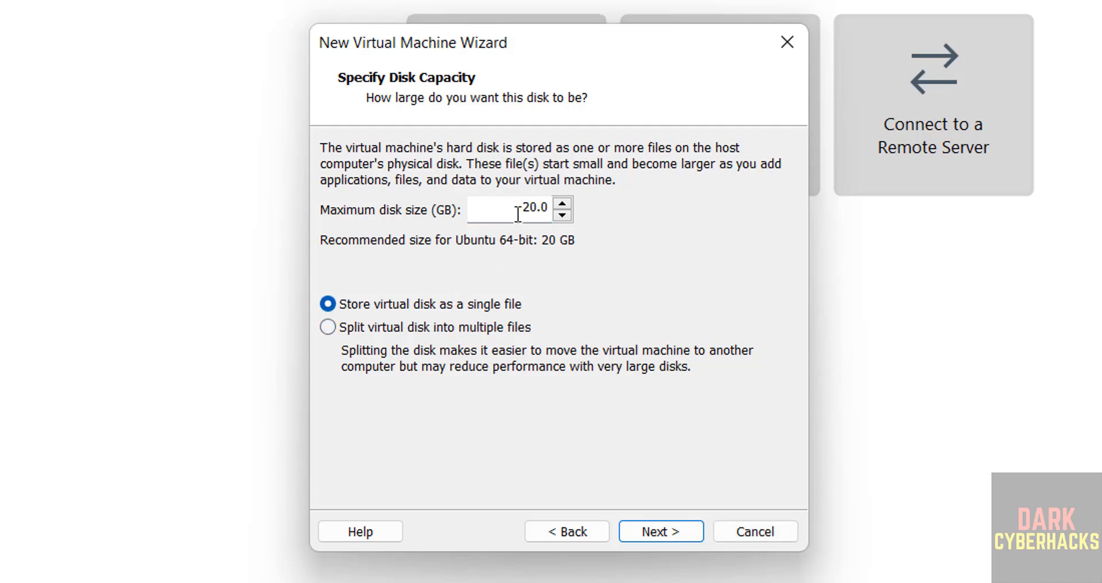
Set the maximum disk size to 50 GB, stored as a single file, and finish creating the virtual machine.
{"action": "left_click_drag", "start_coordinate": [522, 207], "coordinate": [541, 207]}
{"action": "type", "text": "50"}
{"action": "key", "text": "Delete"}
{"action": "left_click", "coordinate": [677, 531]}
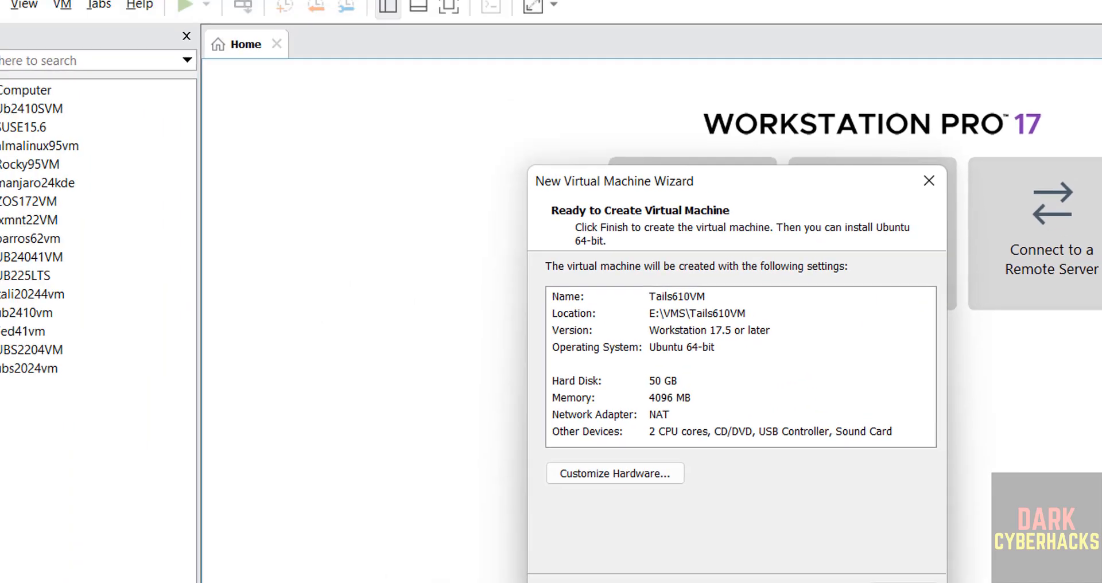
{"action": "left_click", "coordinate": [828, 582]}
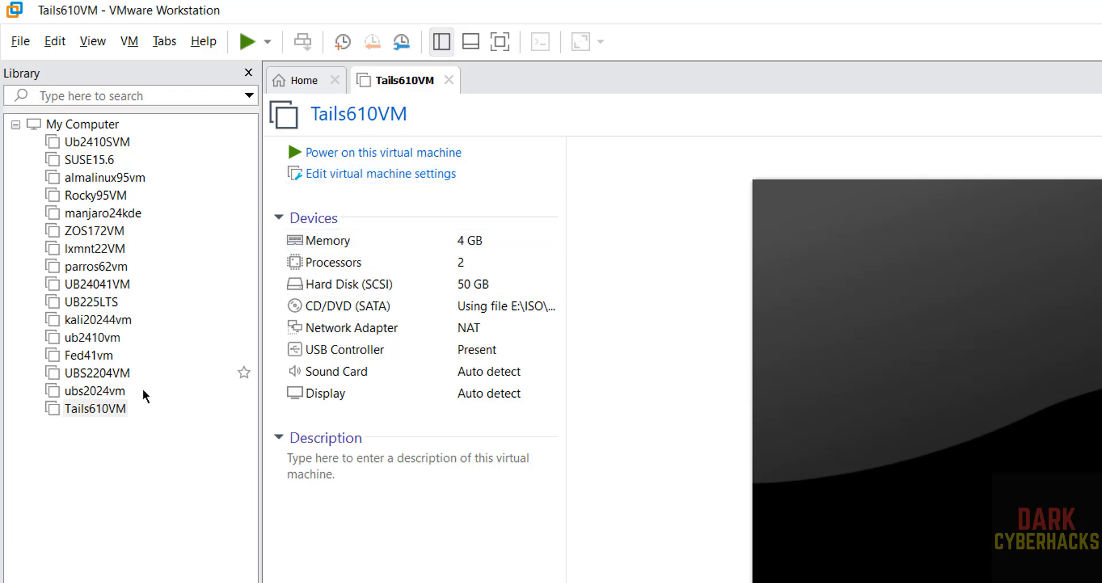
{"action": "right_click", "coordinate": [111, 409]}
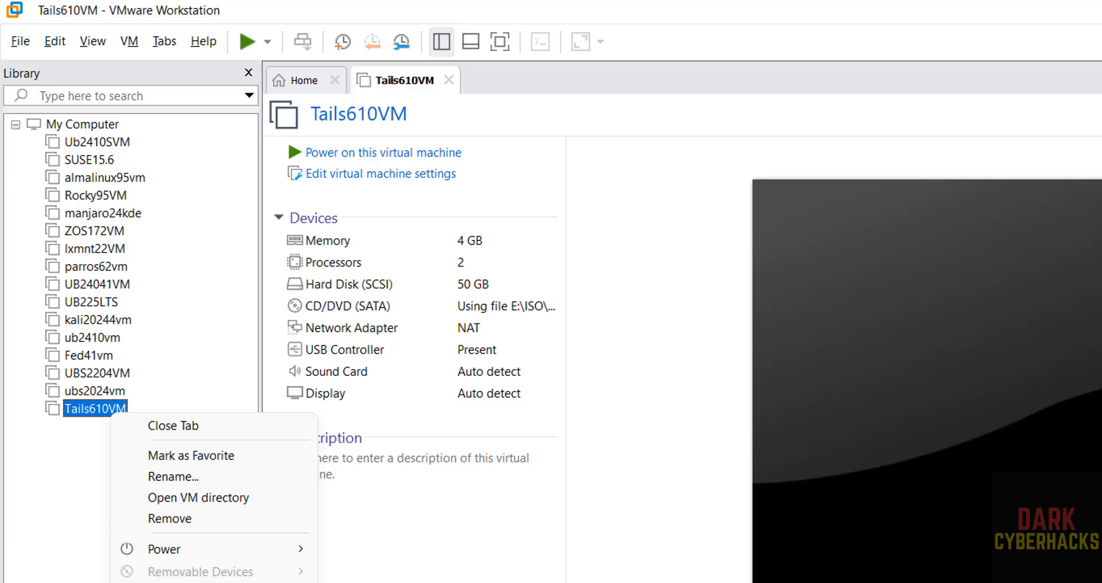
{"action": "left_click", "coordinate": [396, 459]}
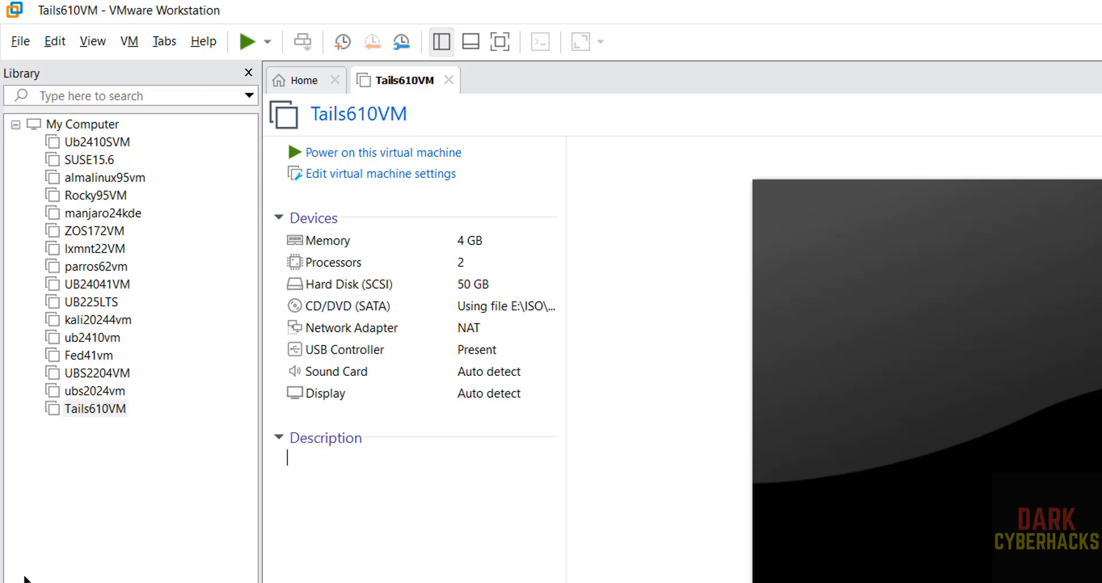
{"action": "left_click", "coordinate": [129, 43]}
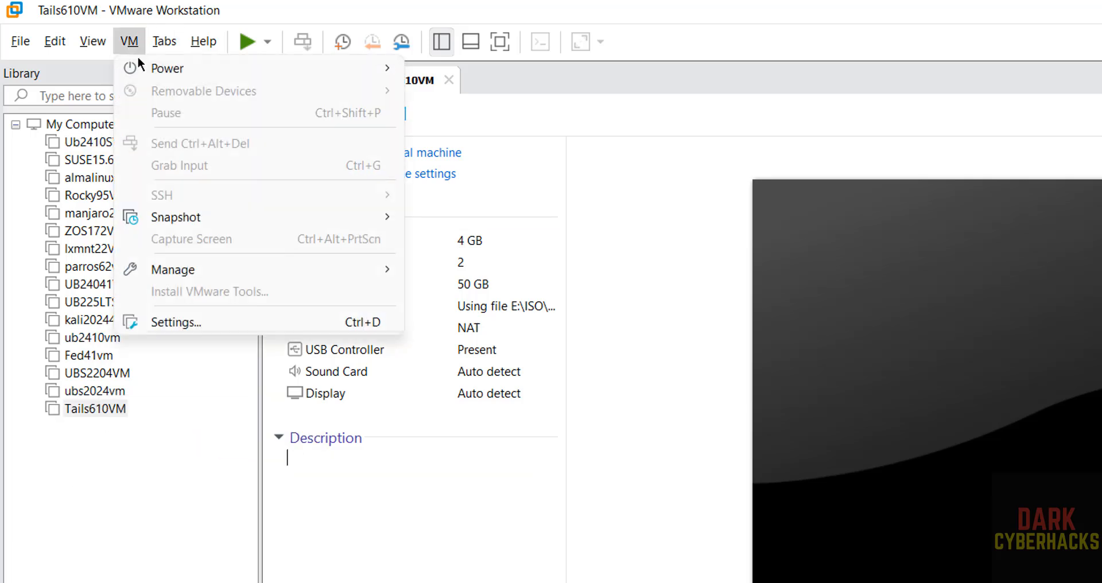
{"action": "left_click", "coordinate": [413, 466]}
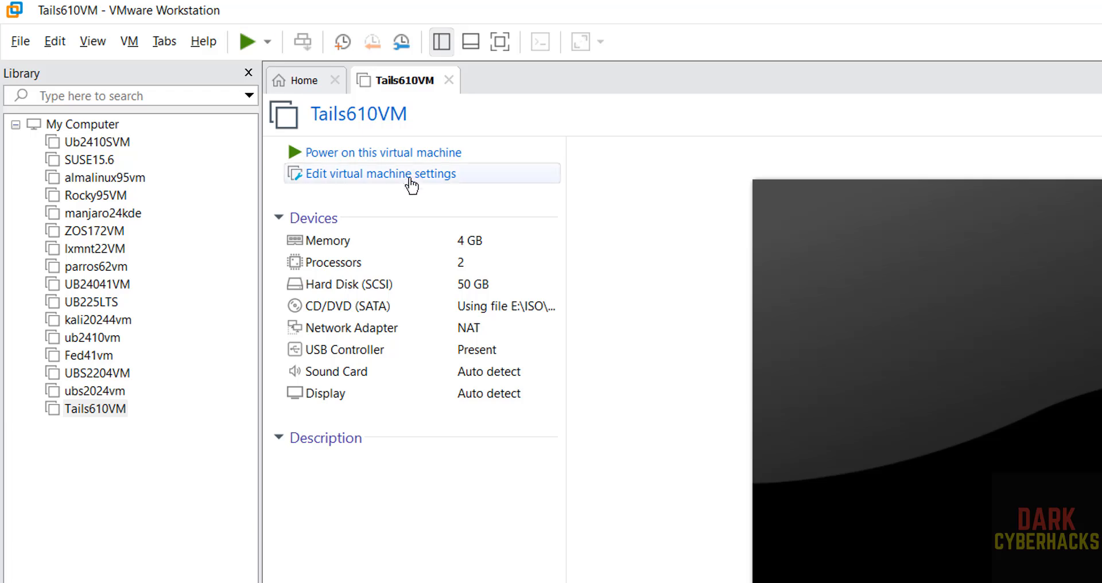
Power on the Tails610VM virtual machine and boot the Tails 6.10 entry.
{"action": "left_click", "coordinate": [353, 142]}
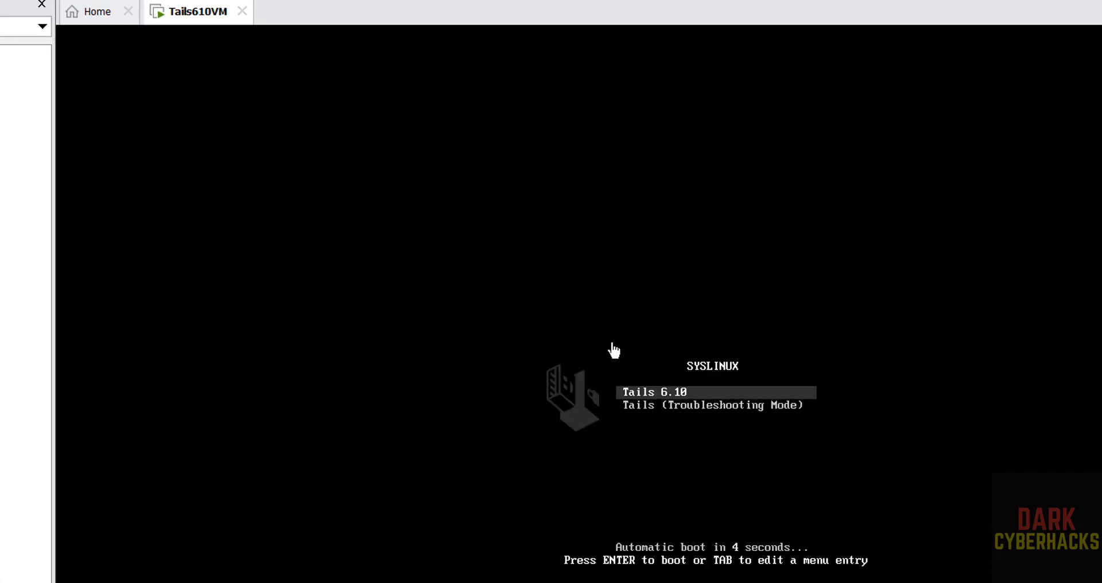
{"action": "key", "text": "Down"}
{"action": "key", "text": "Up"}
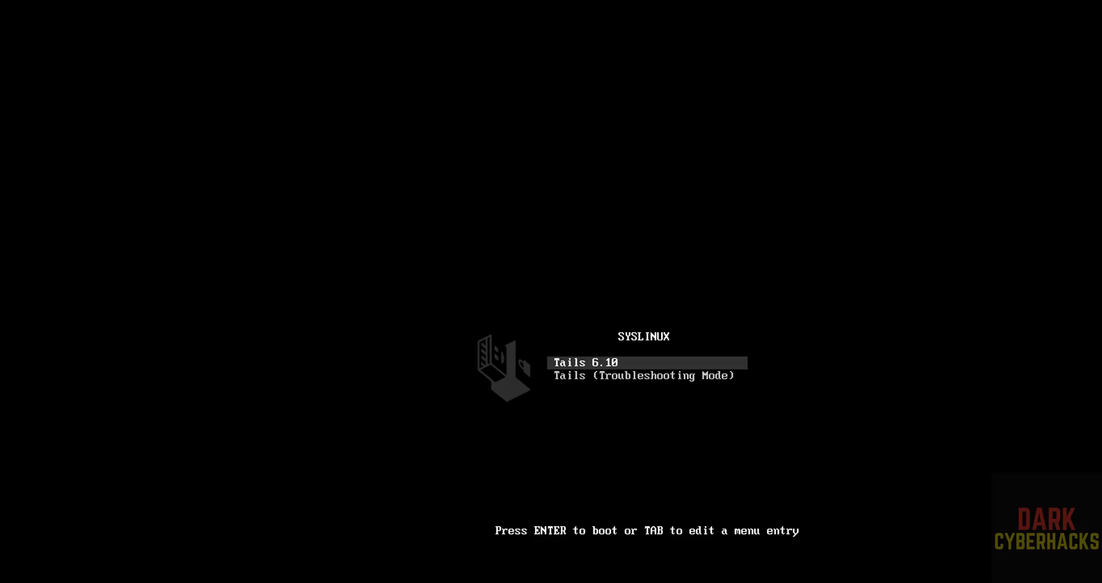
{"action": "key", "text": "Return"}
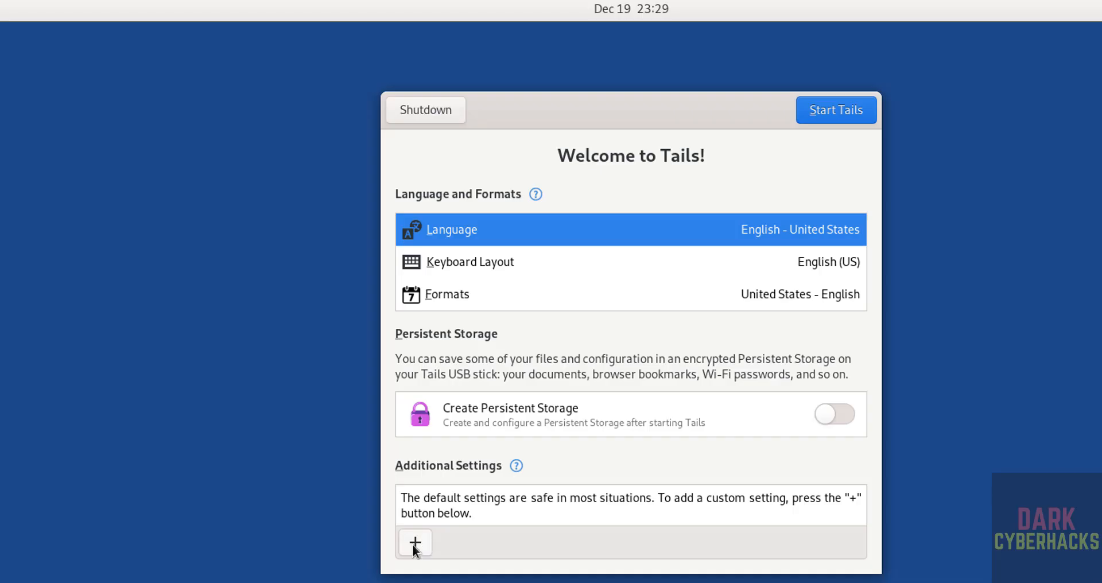
Add an administration password to the additional settings, entering and confirming the password.
{"action": "left_click", "coordinate": [415, 544]}
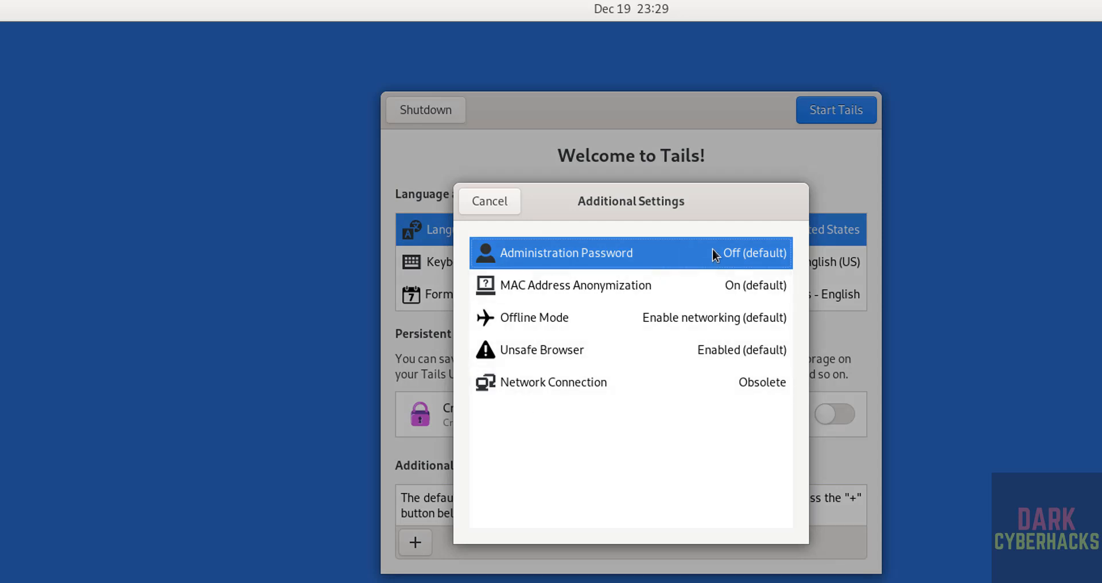
{"action": "left_click", "coordinate": [649, 264]}
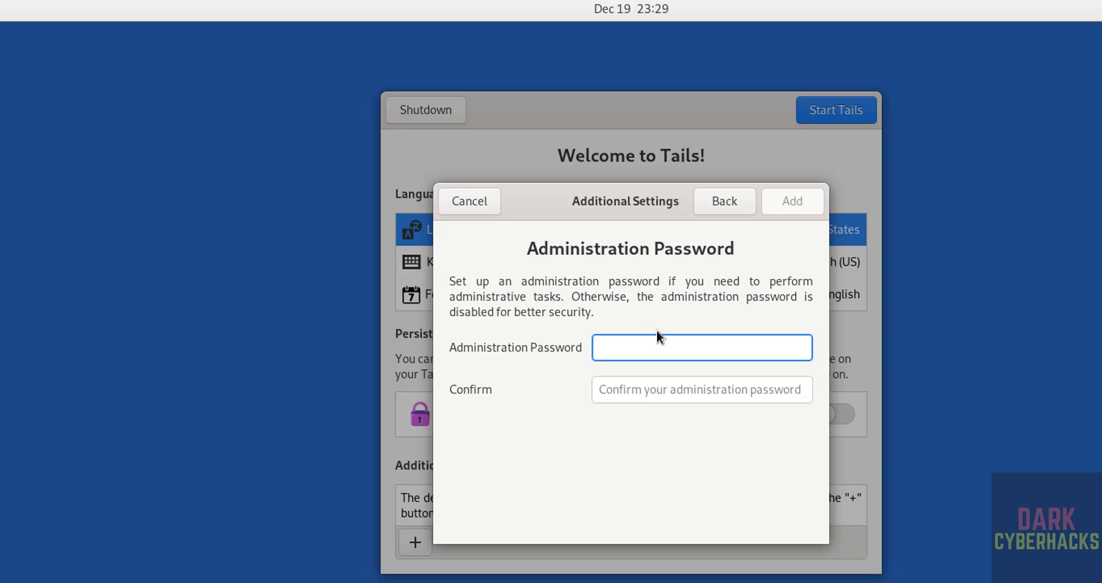
{"action": "type", "text": "*********"}
{"action": "key", "text": "Tab"}
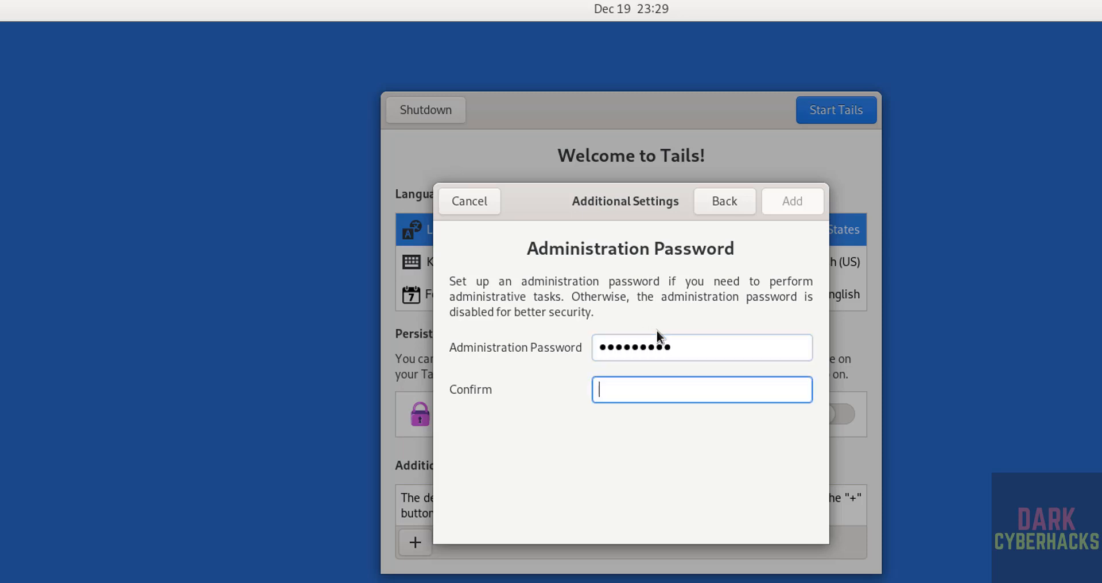
{"action": "type", "text": "*********"}
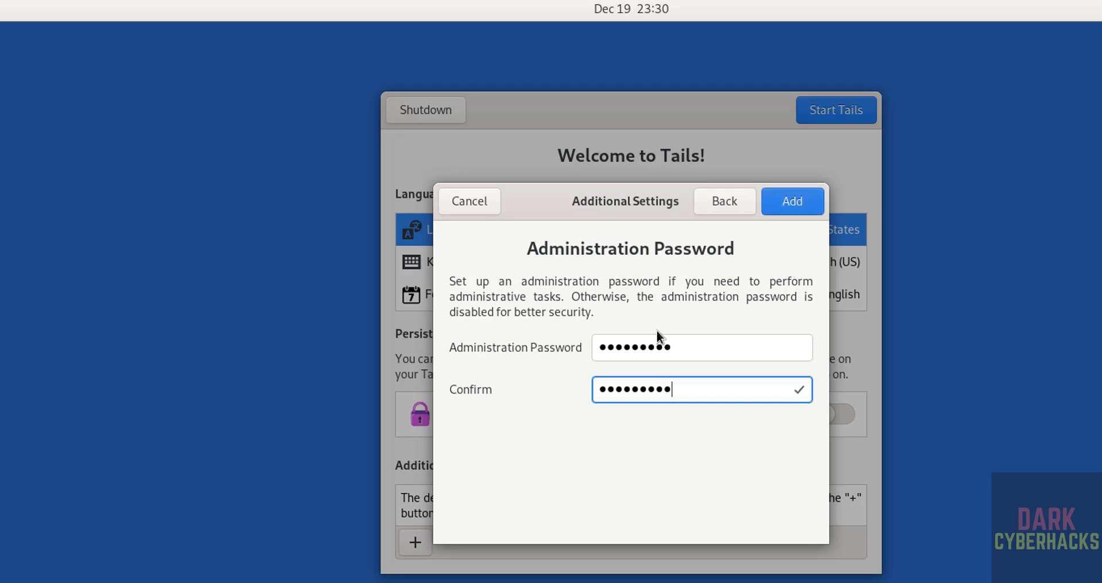
{"action": "left_click", "coordinate": [797, 201]}
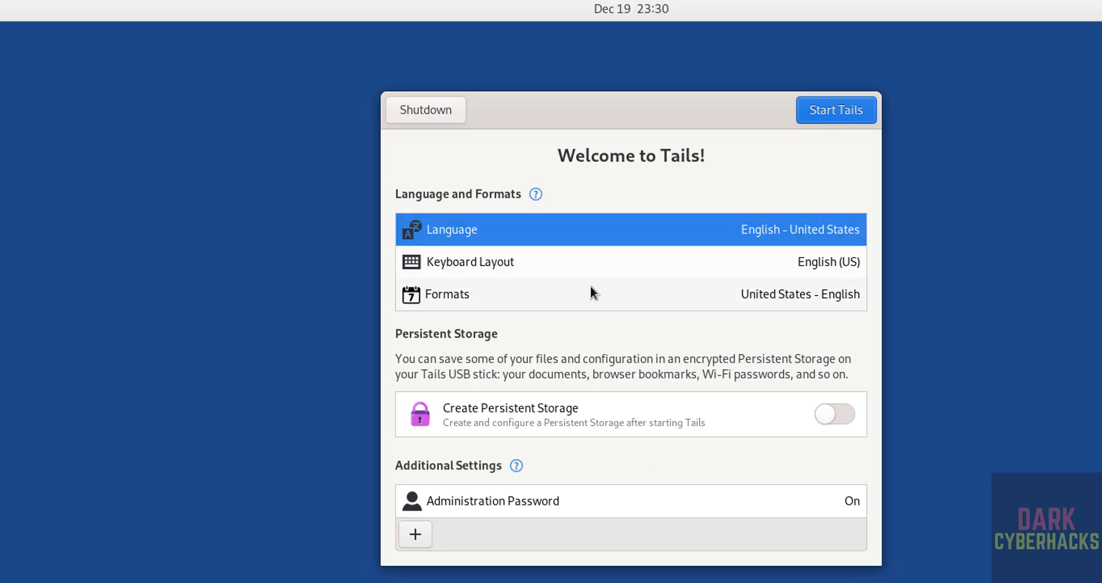
Turn on Create Persistent Storage, keep the current language, and start Tails.
{"action": "left_click", "coordinate": [519, 238]}
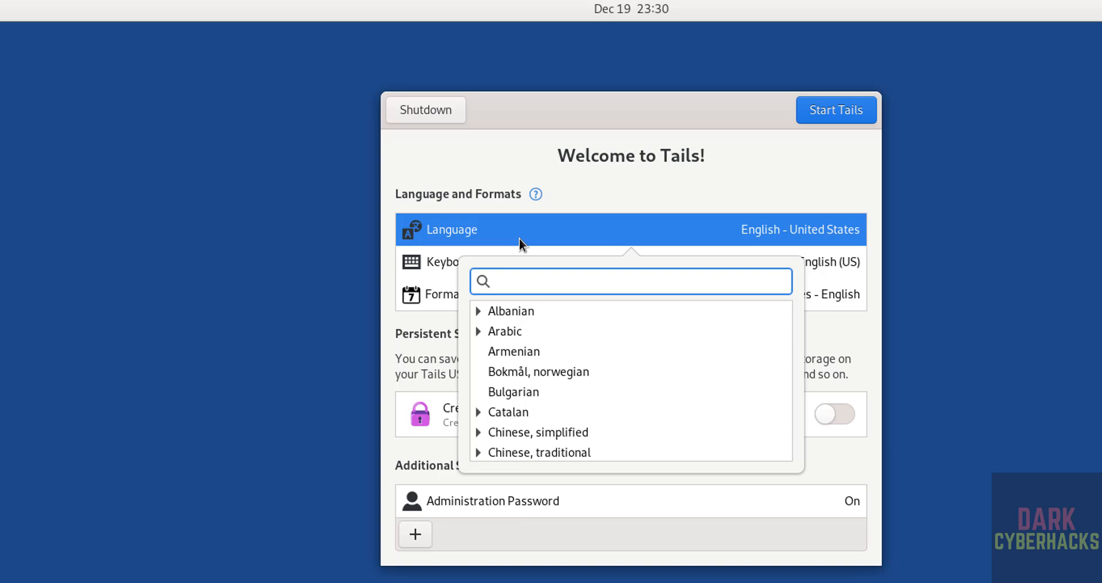
{"action": "key", "text": "Escape"}
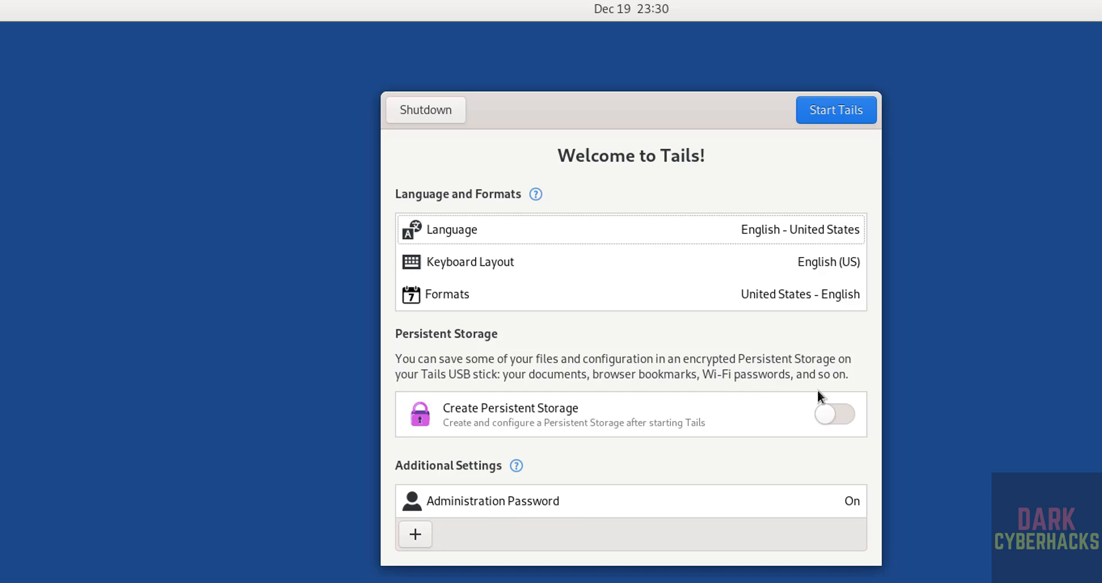
{"action": "left_click", "coordinate": [839, 416]}
{"action": "left_click", "coordinate": [835, 111]}
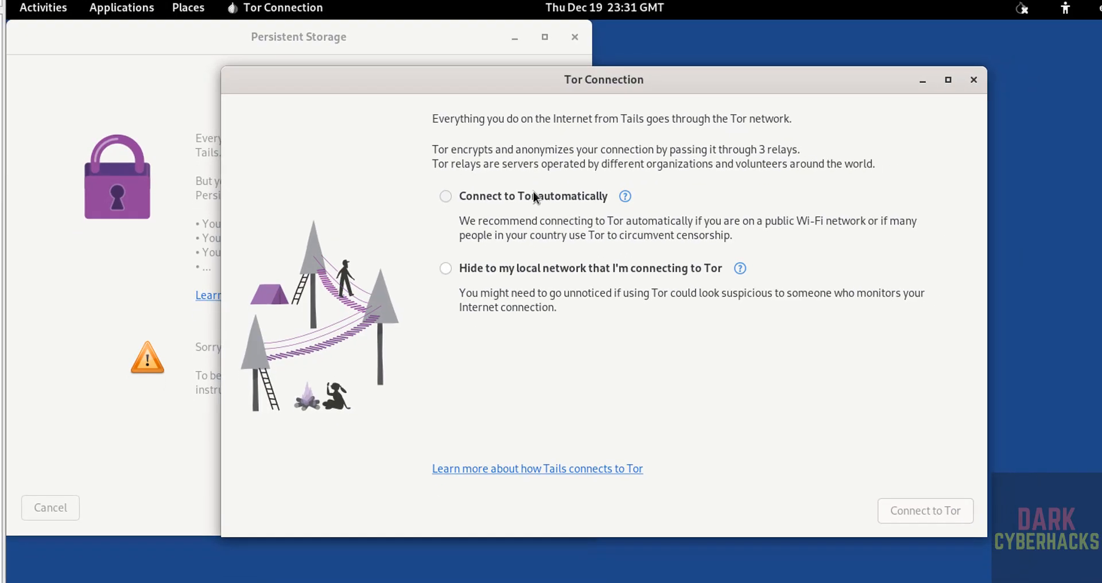
Connect to Tor automatically without configuring a bridge, and close the Persistent Storage window.
{"action": "left_click", "coordinate": [533, 195]}
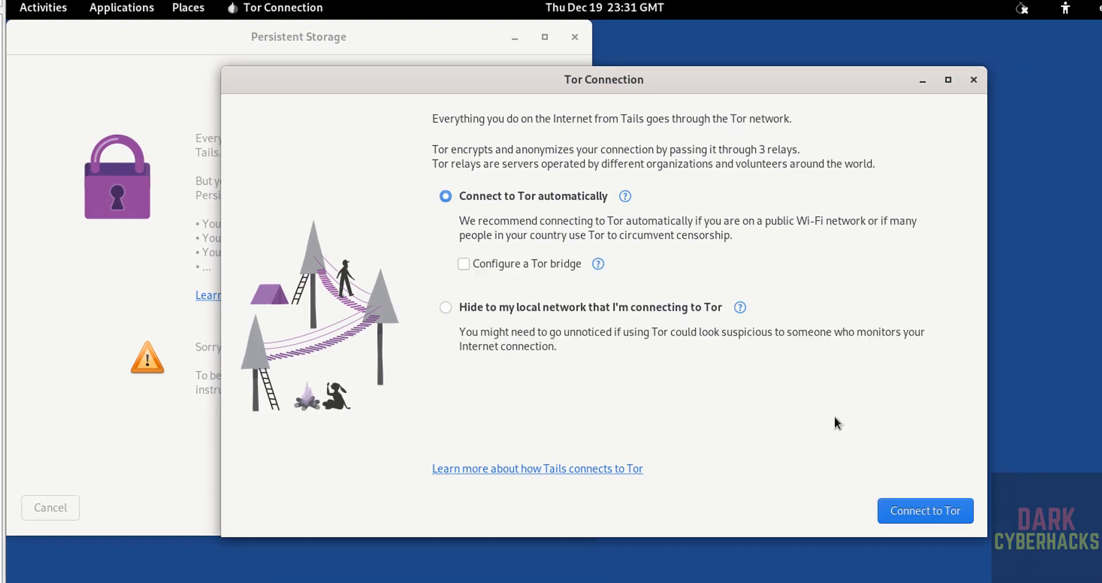
{"action": "left_click", "coordinate": [921, 518]}
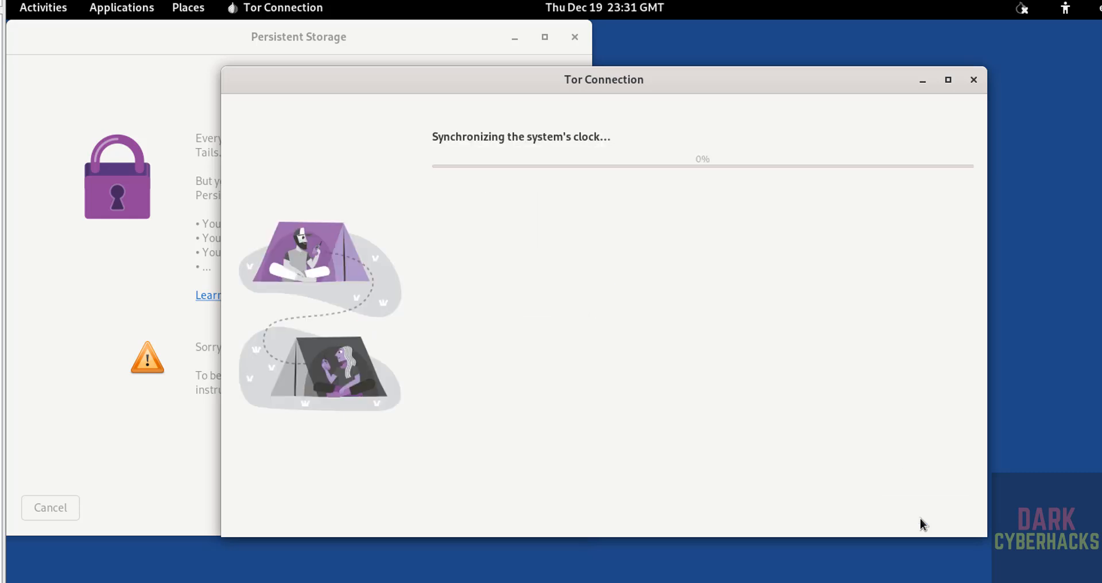
{"action": "left_click", "coordinate": [431, 28]}
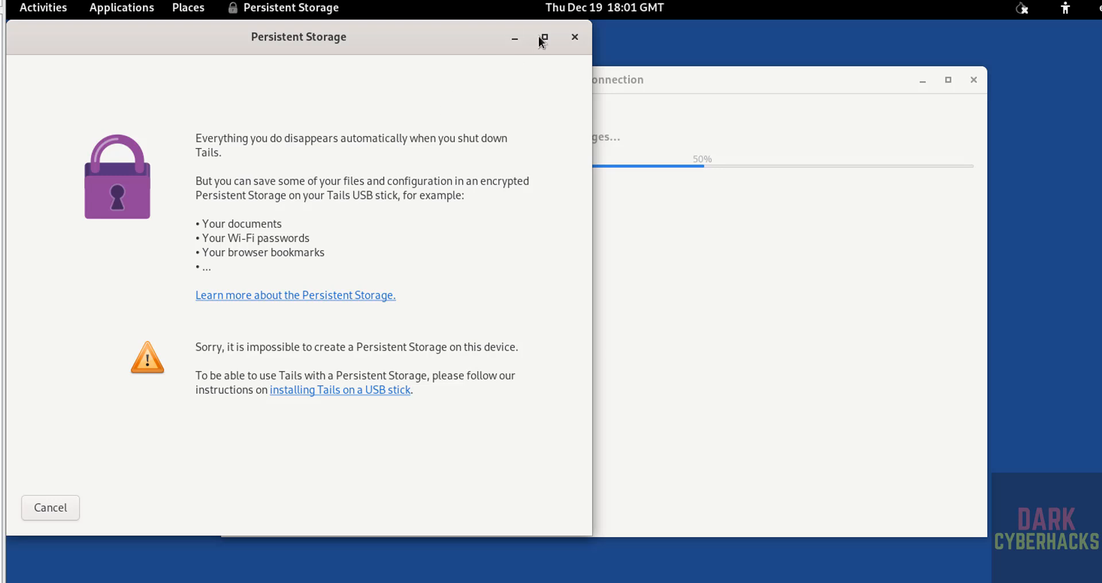
{"action": "left_click", "coordinate": [576, 38]}
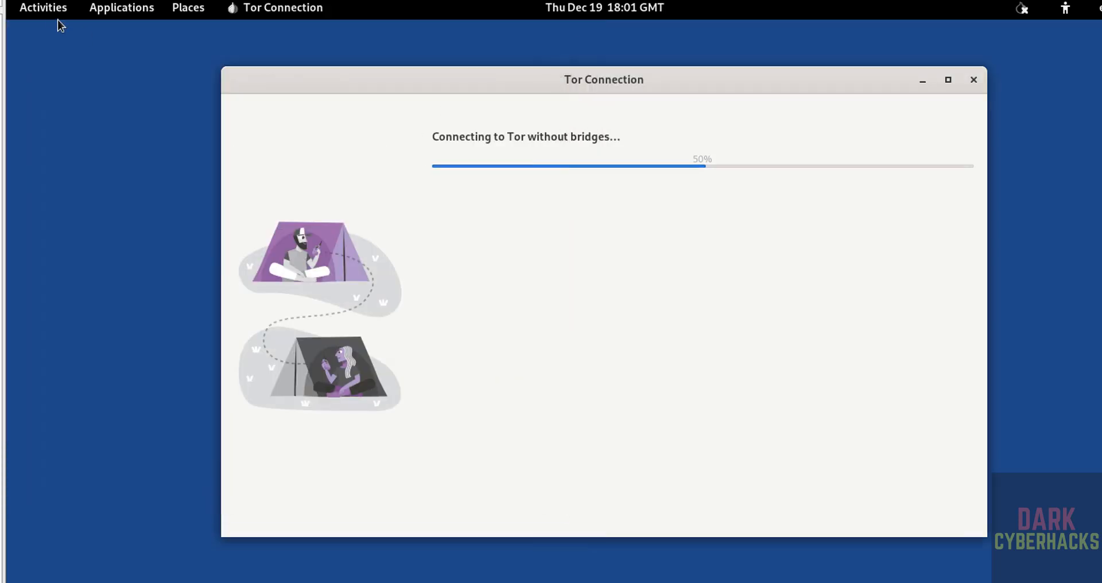
Browse the installed applications and open the Terminal.
{"action": "left_click", "coordinate": [110, 10]}
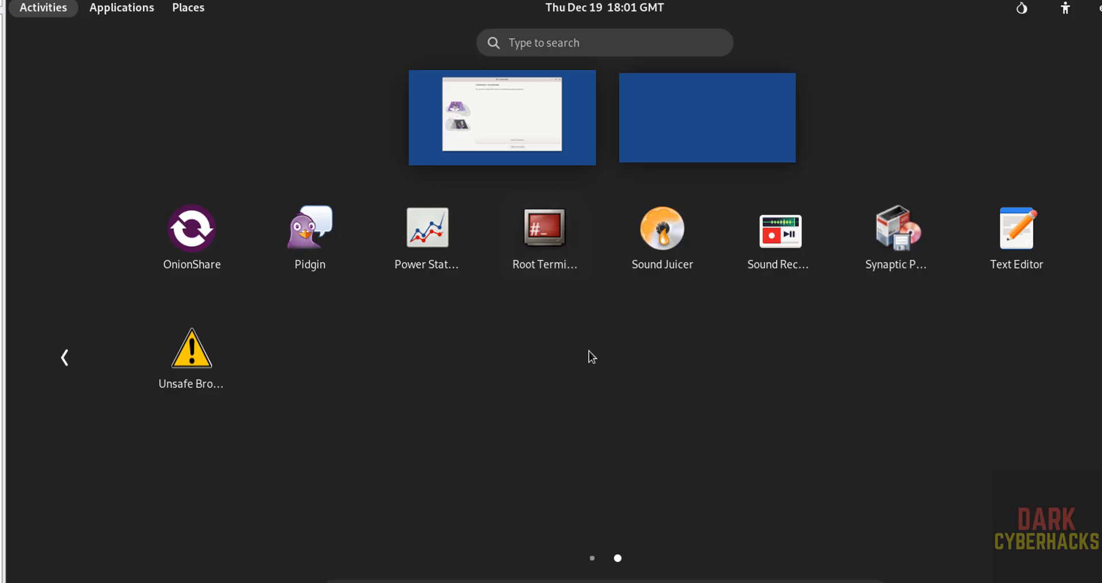
{"action": "left_click", "coordinate": [20, 8]}
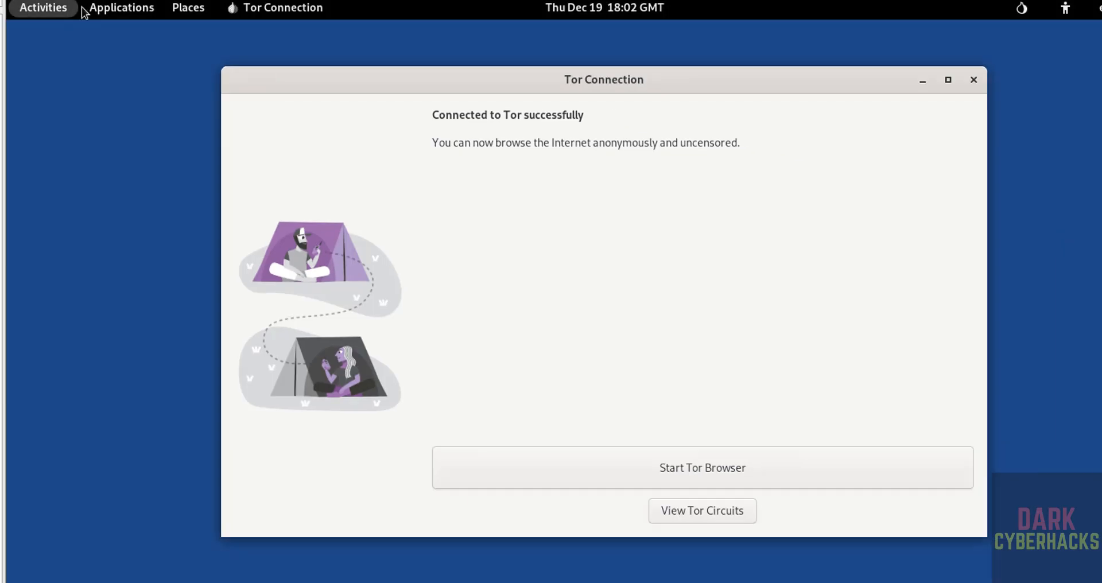
{"action": "left_click", "coordinate": [109, 7]}
{"action": "left_click", "coordinate": [115, 8]}
{"action": "left_click", "coordinate": [107, 9]}
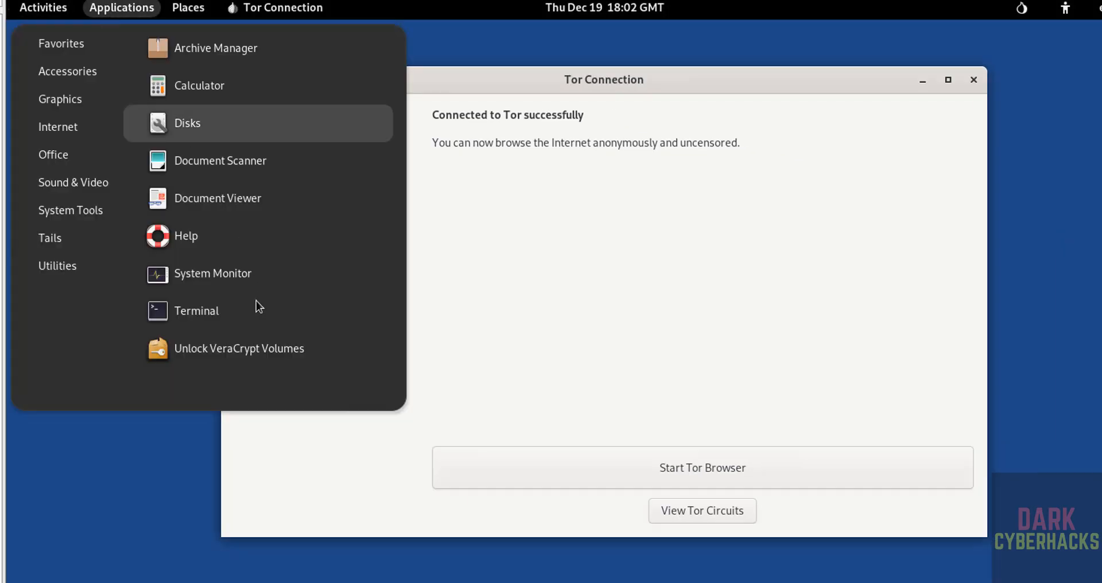
{"action": "left_click", "coordinate": [229, 319]}
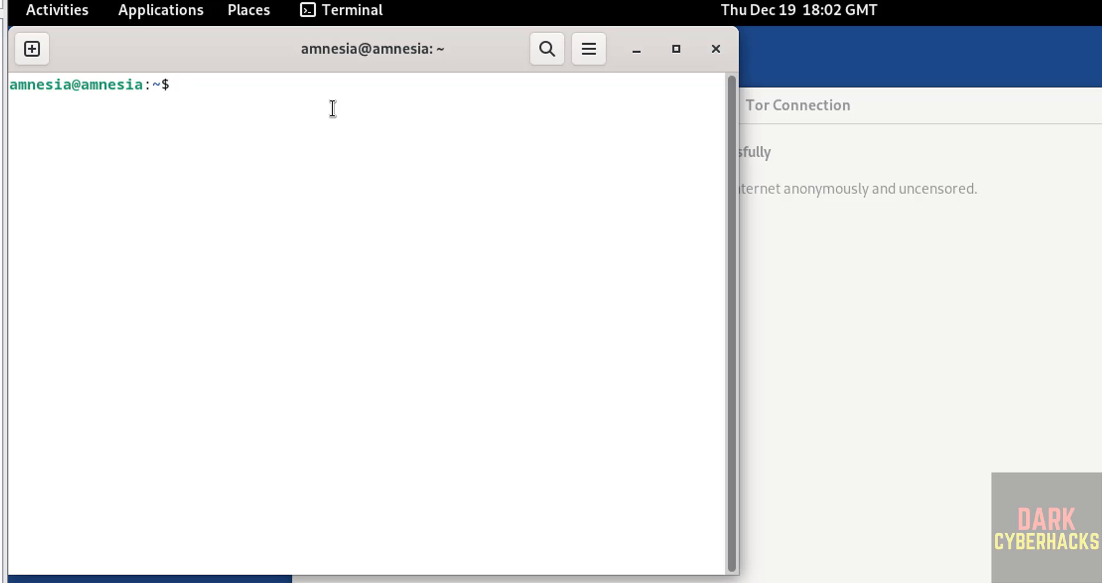
Show the operating system details with more /etc/os-release and return to the prompt.
{"action": "type", "text": "more /etc/os"}
{"action": "key", "text": "Tab"}
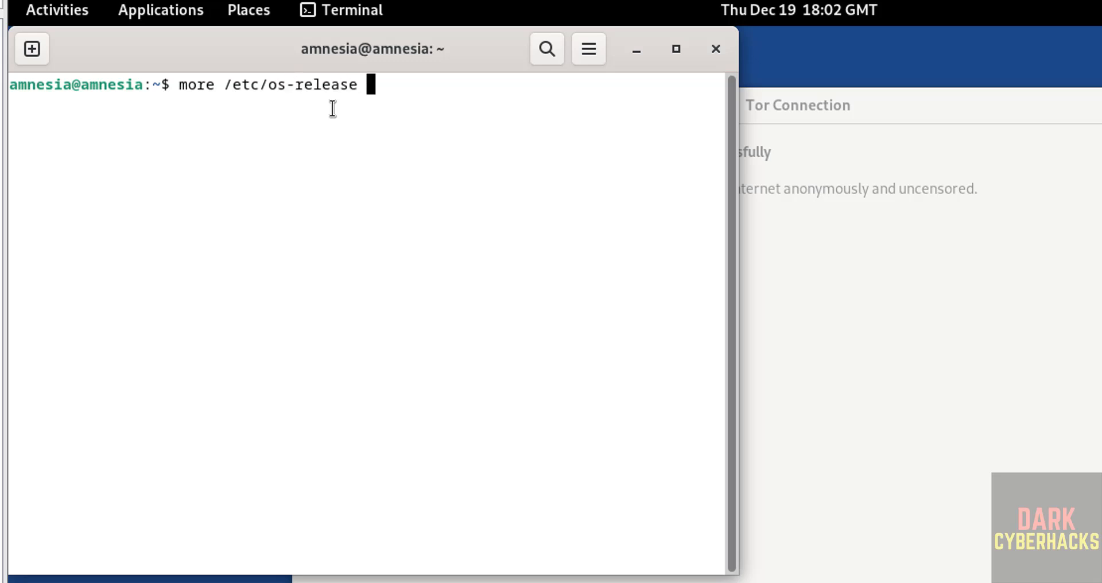
{"action": "key", "text": "Return"}
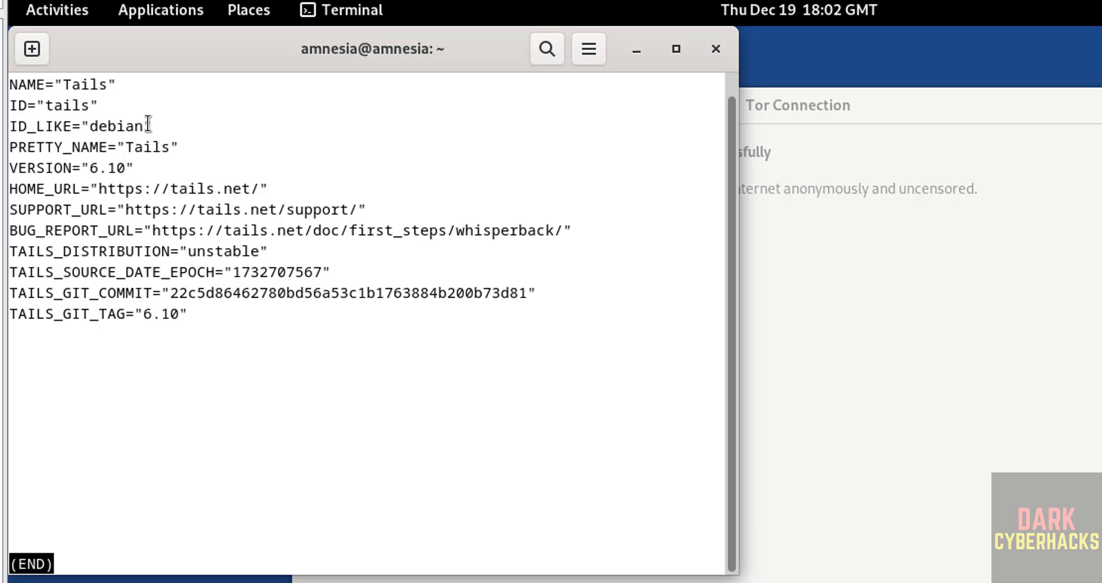
{"action": "key", "text": "q"}
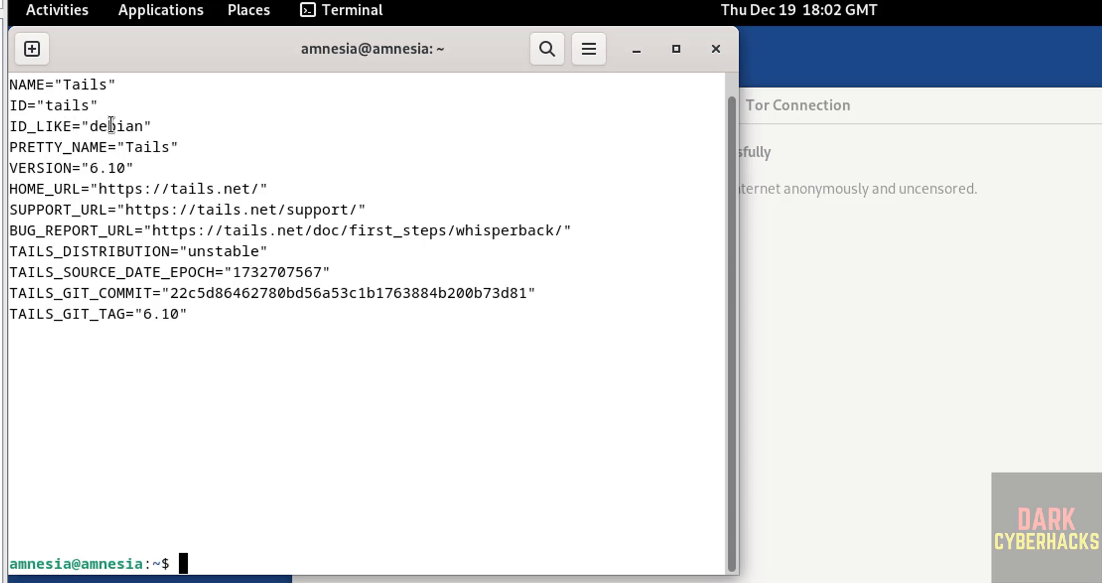
Clear the terminal and run sudo apt update && sudo apt upgrade.
{"action": "key", "text": "ctrl+l"}
{"action": "type", "text": "su"}
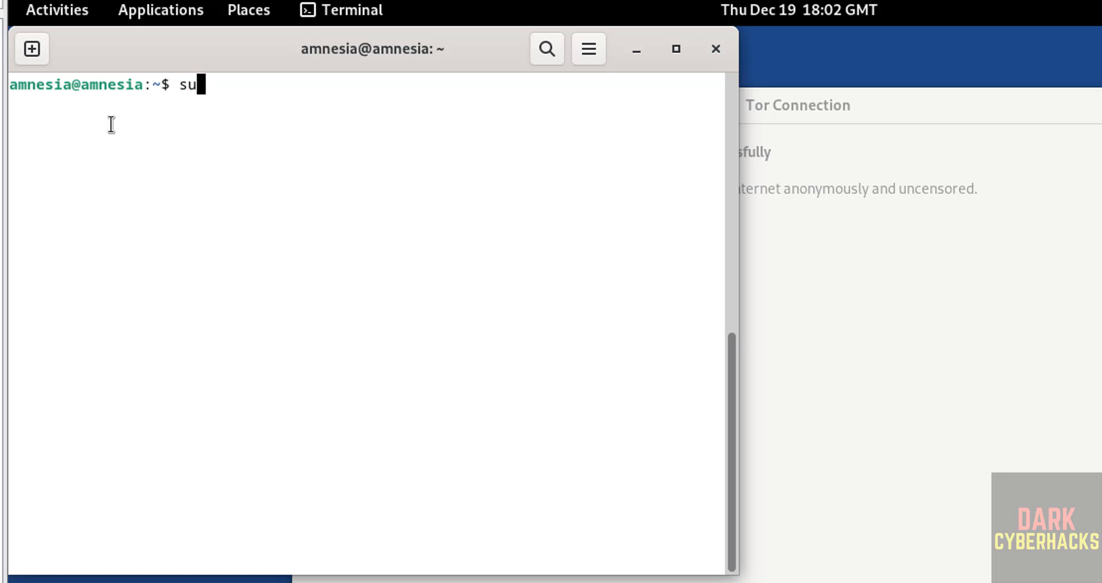
{"action": "type", "text": "do aup"}
{"action": "key", "text": "BackSpace"}
{"action": "key", "text": "BackSpace"}
{"action": "type", "text": "p"}
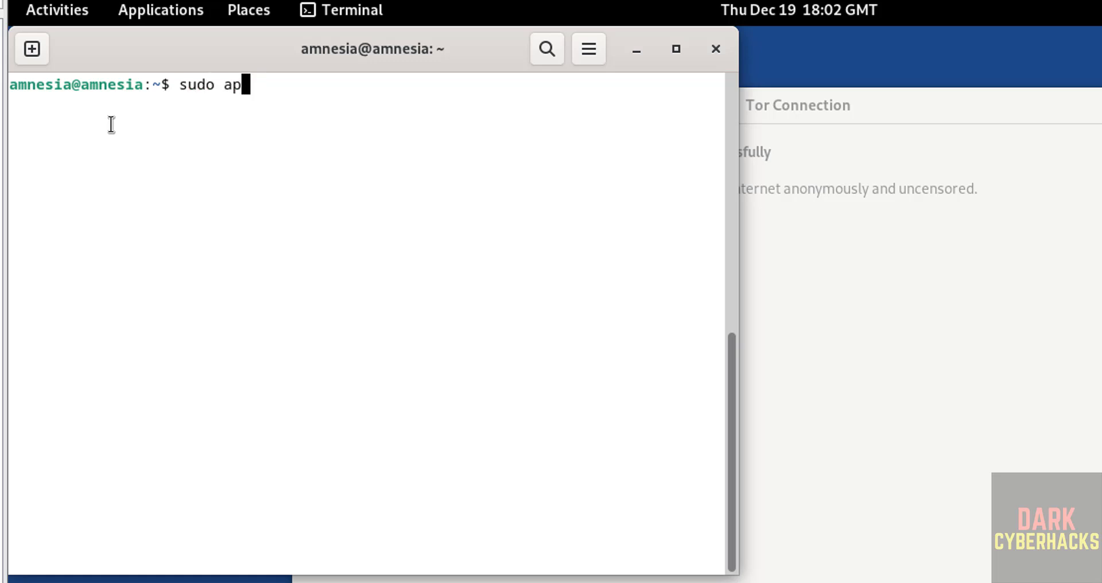
{"action": "type", "text": "a"}
{"action": "key", "text": "BackSpace"}
{"action": "type", "text": "t update && "}
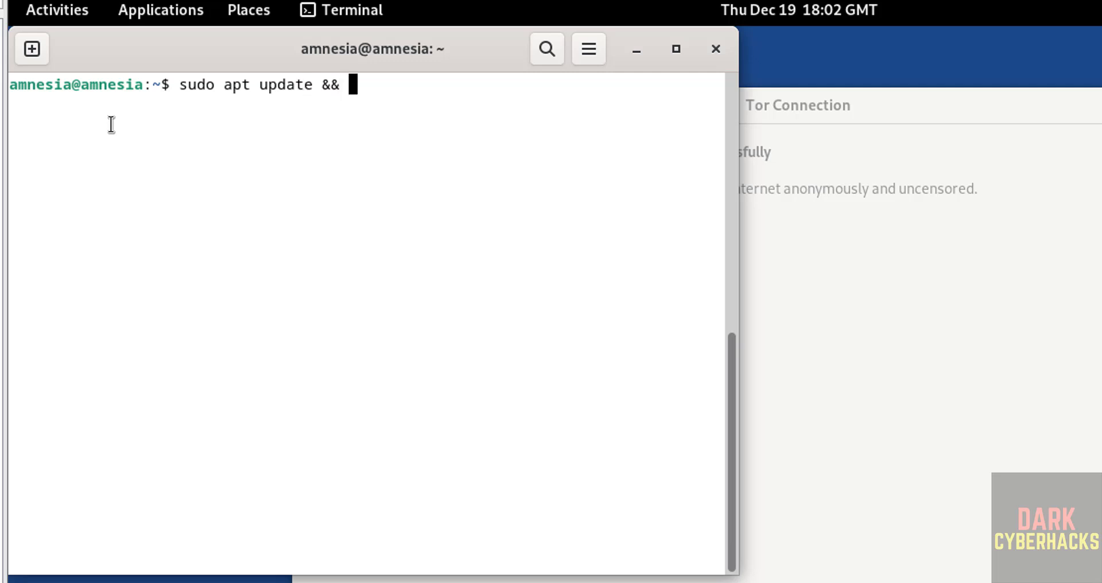
{"action": "type", "text": "sudo apt u"}
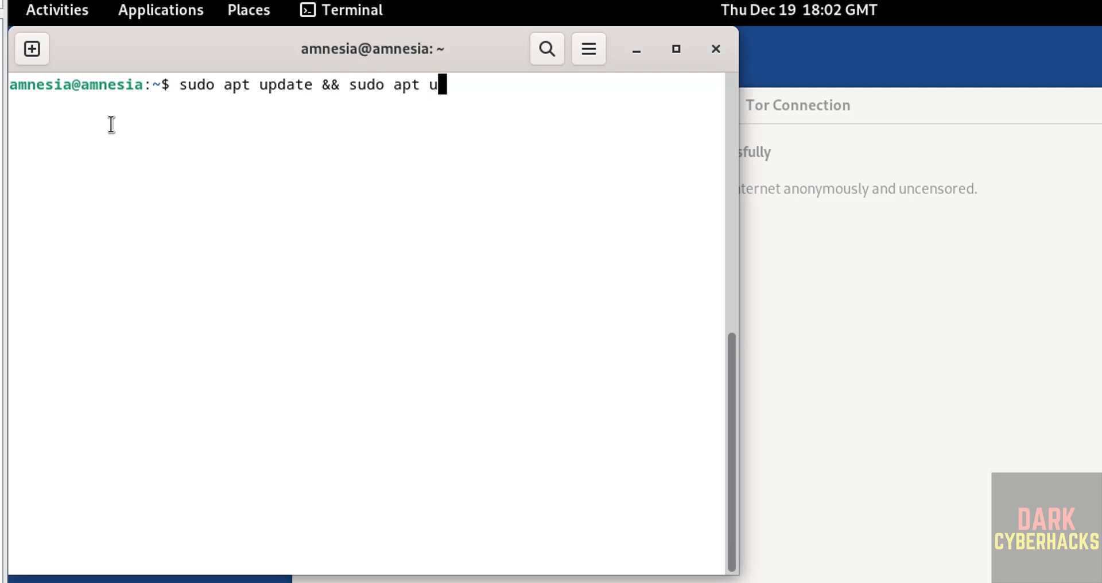
{"action": "type", "text": "pgrade"}
{"action": "key", "text": "Return"}
Authorize the package update by entering the administration password at the sudo prompt.
{"action": "type", "text": "*"}
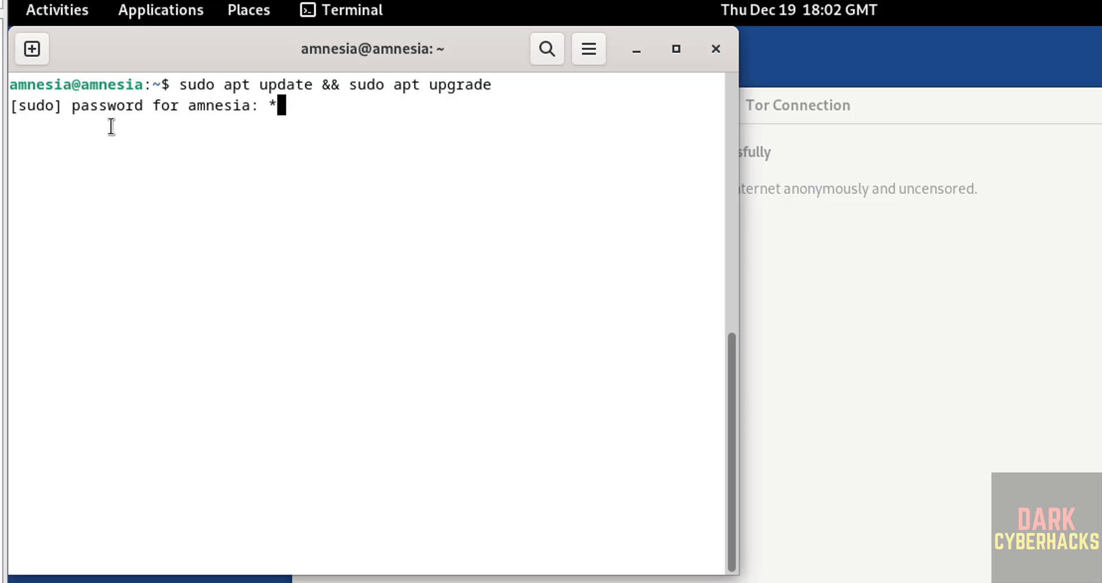
{"action": "type", "text": "********"}
{"action": "key", "text": "Return"}
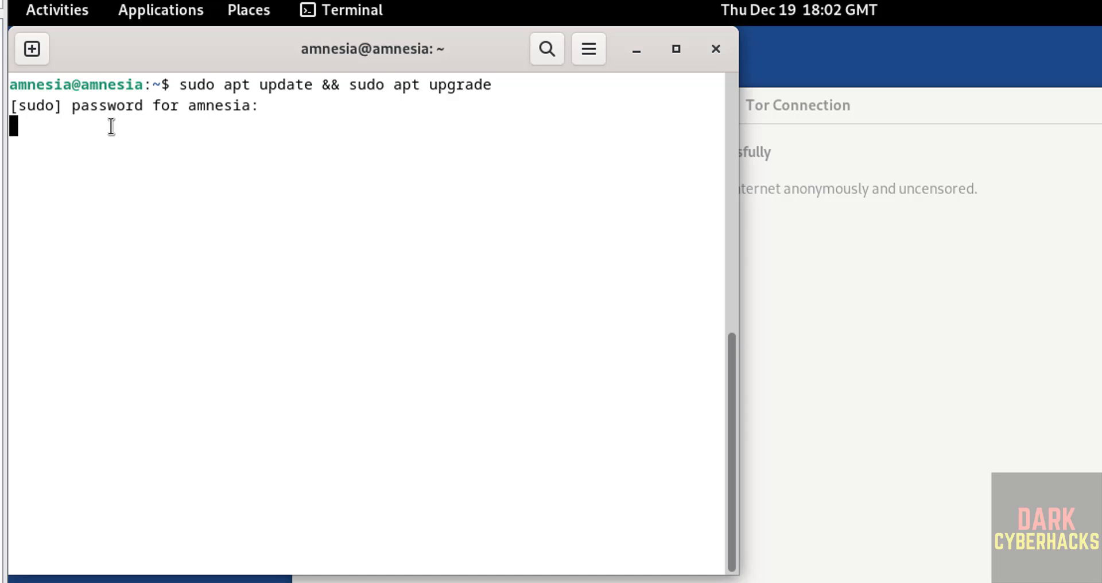